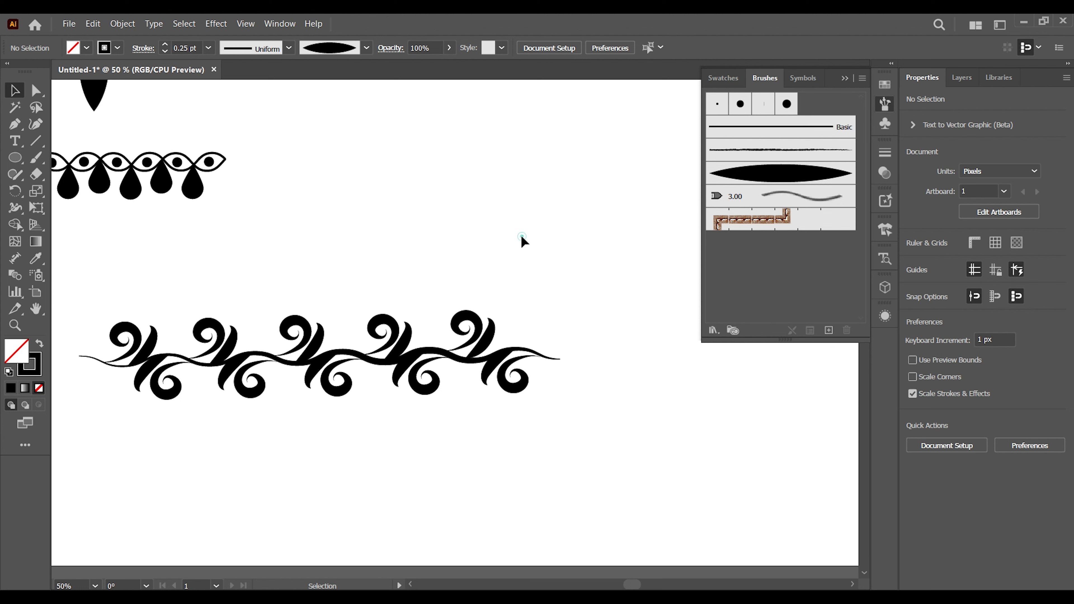
Expand the appearance of all the strokes in the swirl border artwork.
left_click_drag(84, 286, 613, 417)
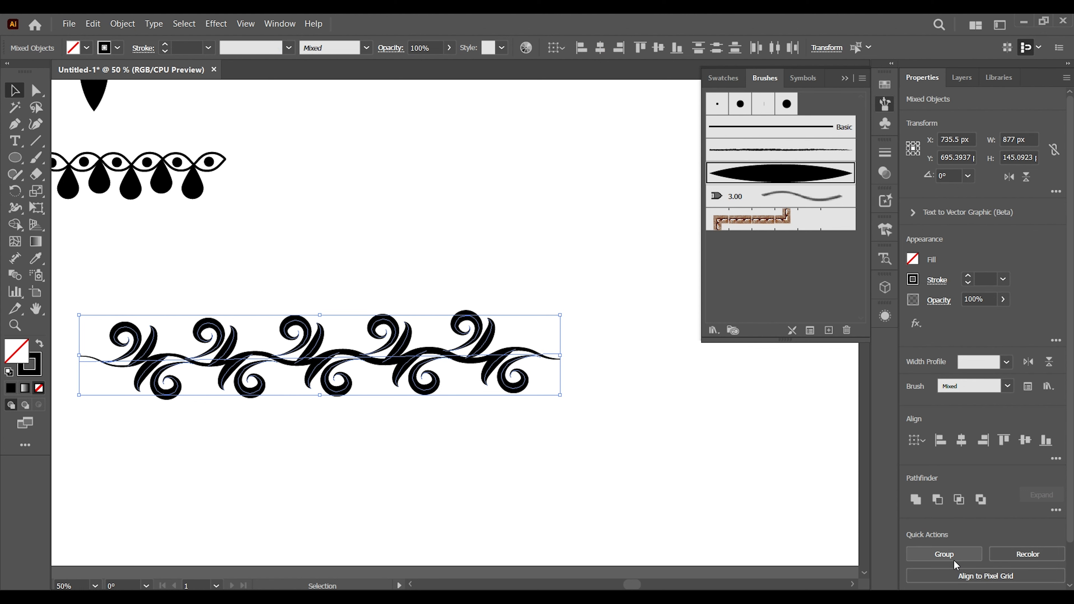
left_click(503, 479)
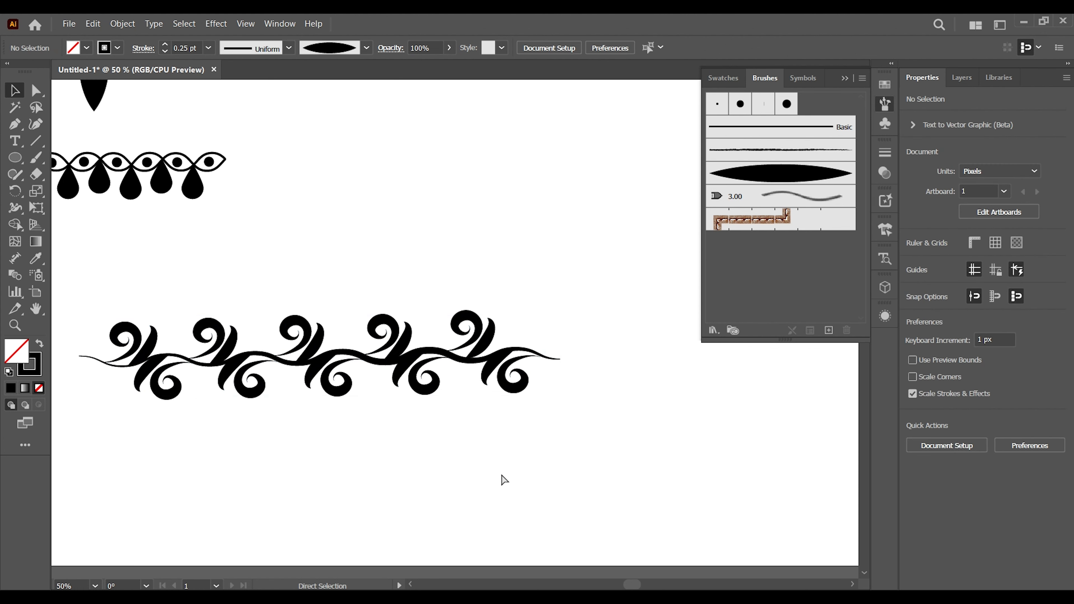
key("ctrl+minus")
left_click_drag(156, 314, 526, 404)
left_click(125, 27)
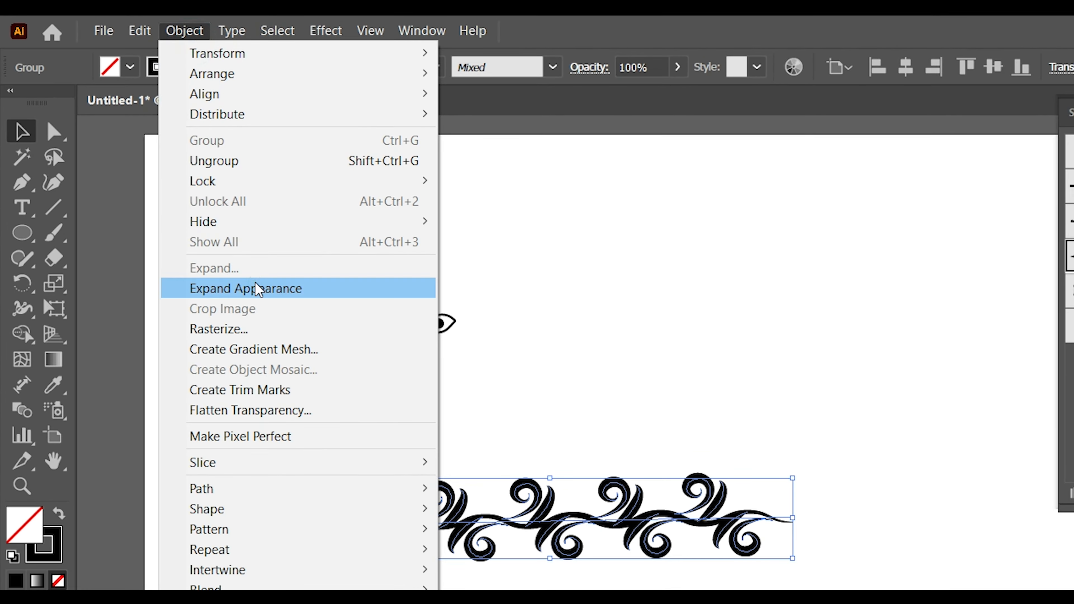
left_click(254, 274)
left_click(716, 419)
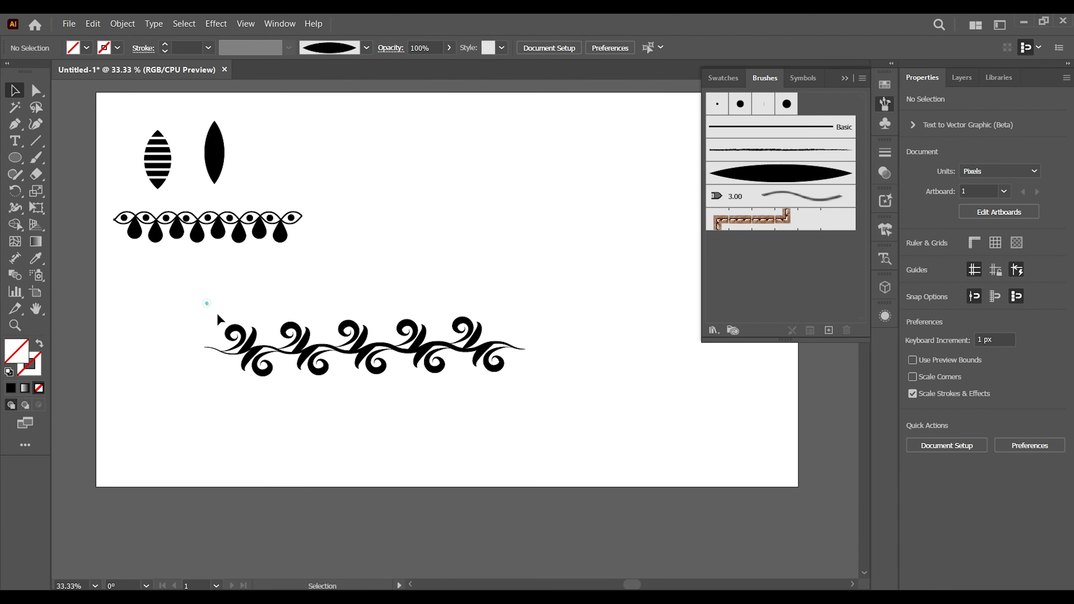
Move the swirl border beside the leaf shapes near the artboard's upper edge and unite its shapes with Pathfinder.
left_click_drag(420, 369, 492, 177)
left_click(923, 442)
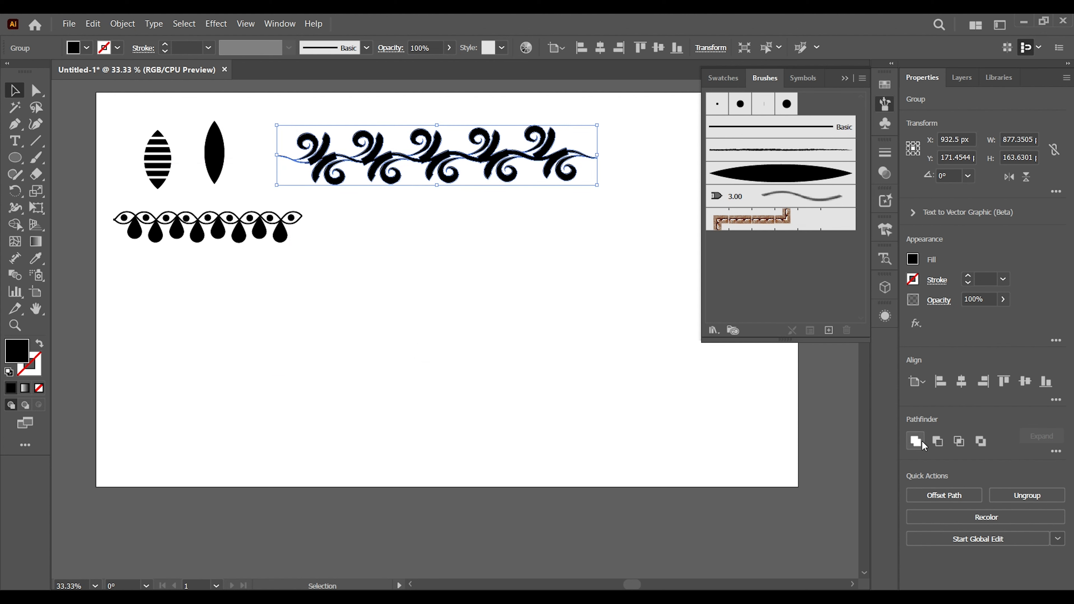
left_click(511, 408)
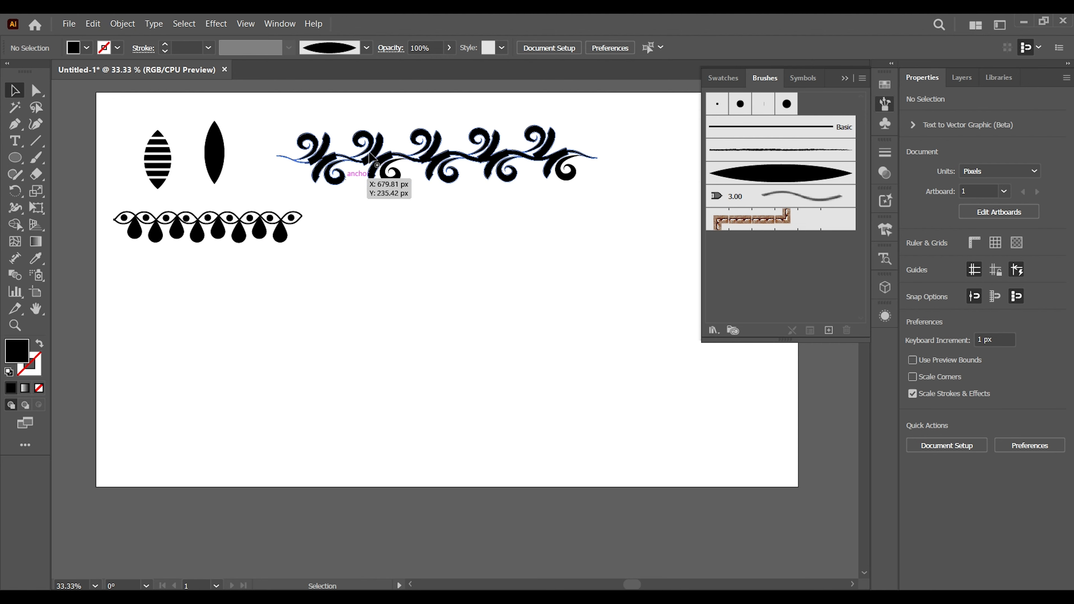
Create separate pattern brushes from the swirl border, the striped leaf and the eye-and-drop border, keeping the Fixed 100% scale and Stretch to fit.
mouse_move(379, 166)
left_mouse_down()
mouse_move(731, 235)
mouse_move(761, 264)
left_mouse_up()
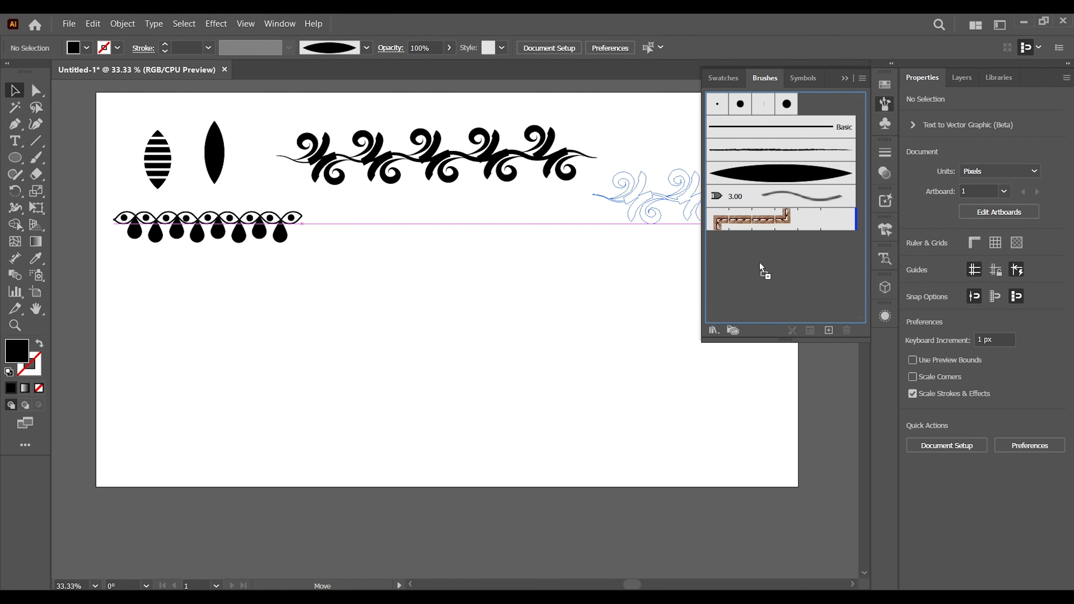
left_click_drag(759, 262, 760, 262)
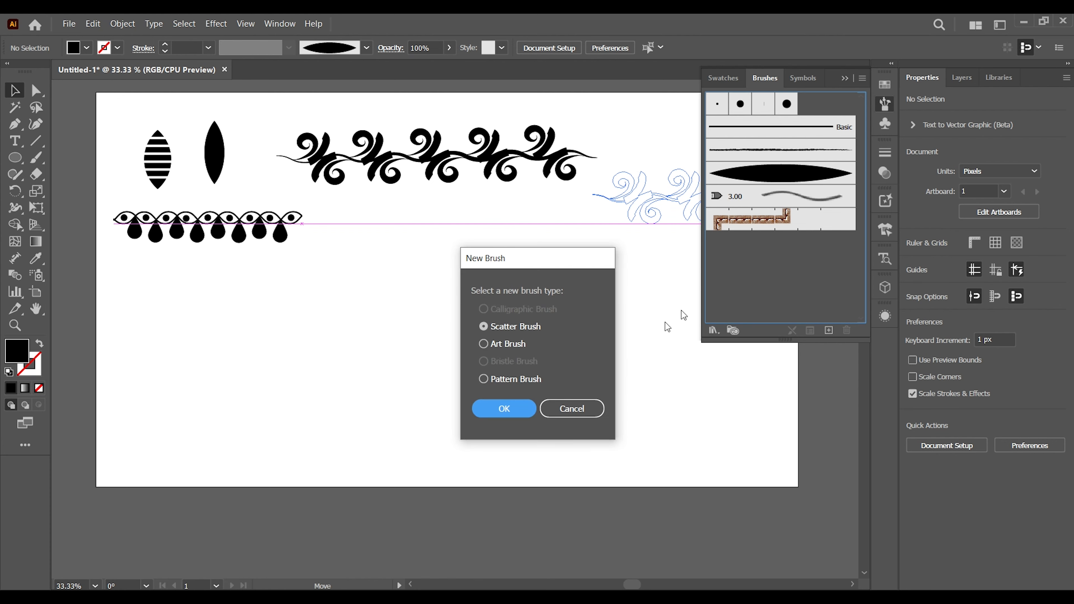
left_click(505, 409)
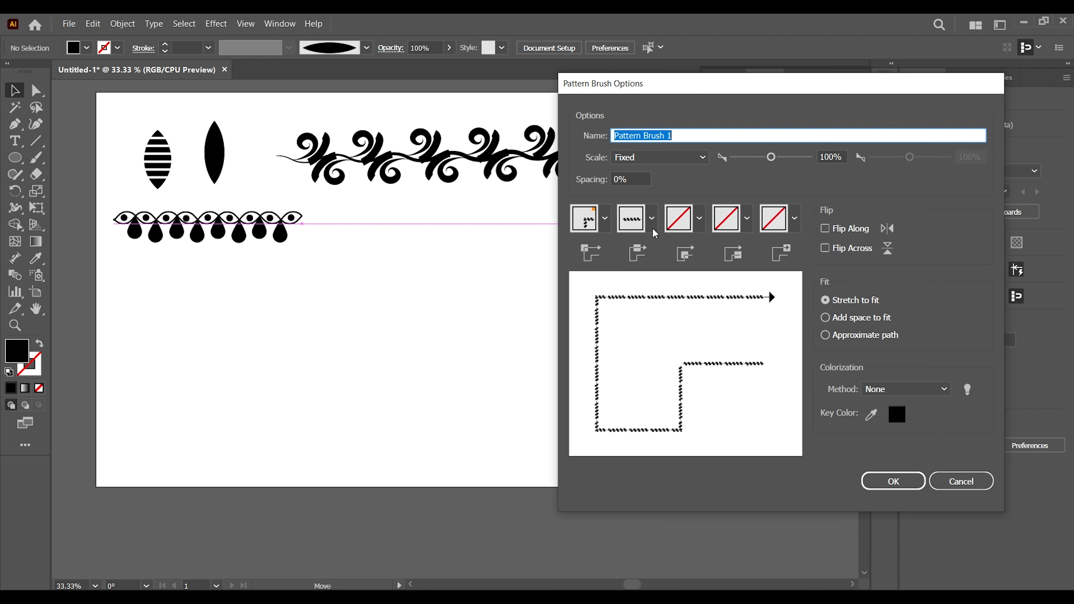
left_click(891, 483)
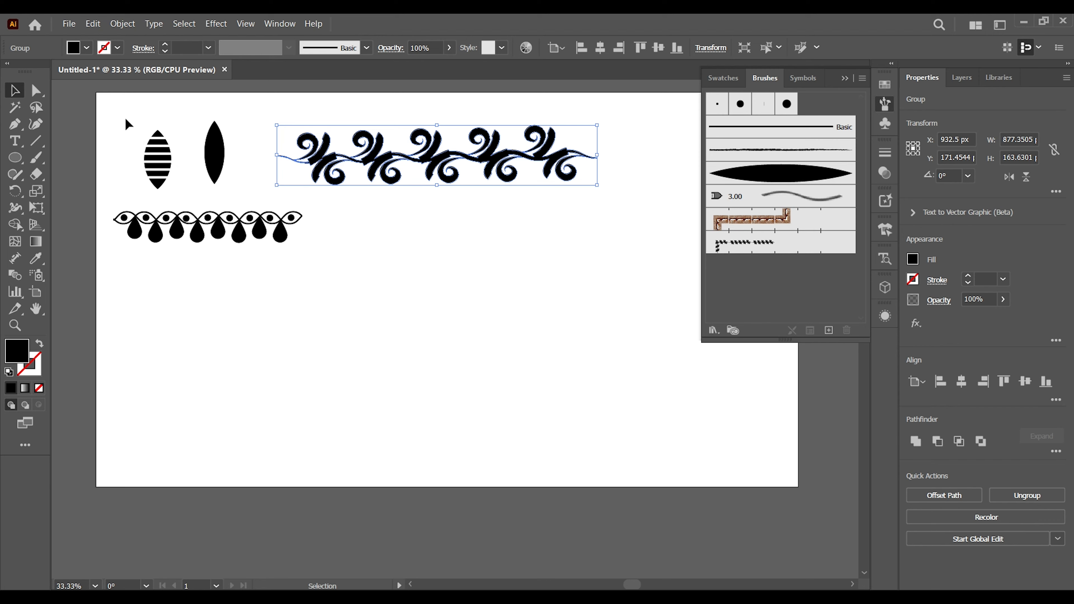
mouse_move(127, 124)
left_mouse_down()
mouse_move(172, 183)
mouse_move(761, 295)
mouse_move(134, 140)
left_mouse_up()
left_click(293, 312)
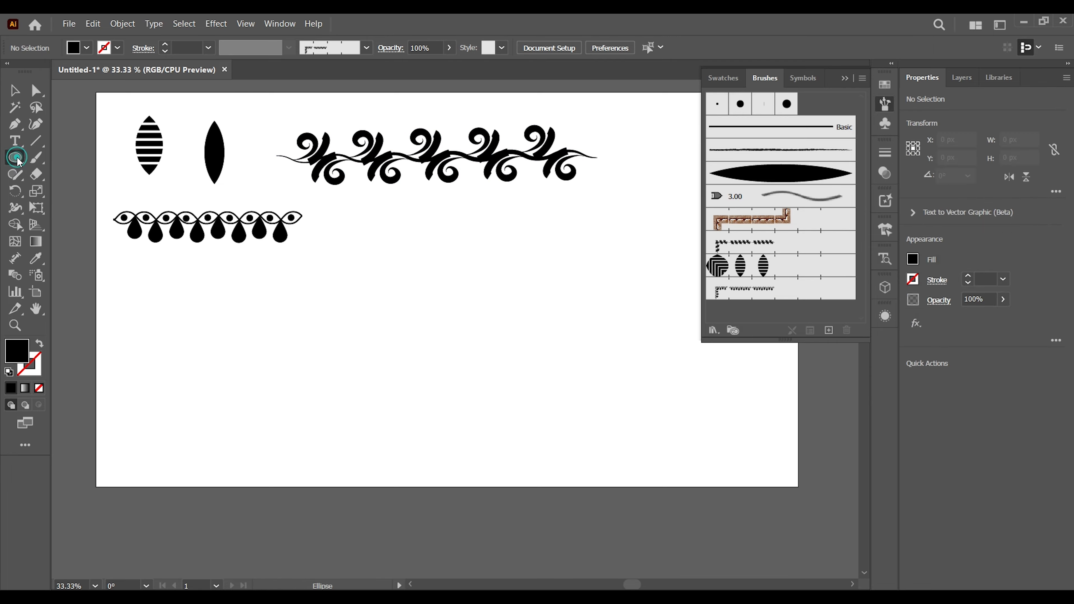
Draw a circle about 586 px wide with no fill and a black stroke, and apply the eye-and-drop pattern brush.
left_click_drag(15, 158, 68, 146)
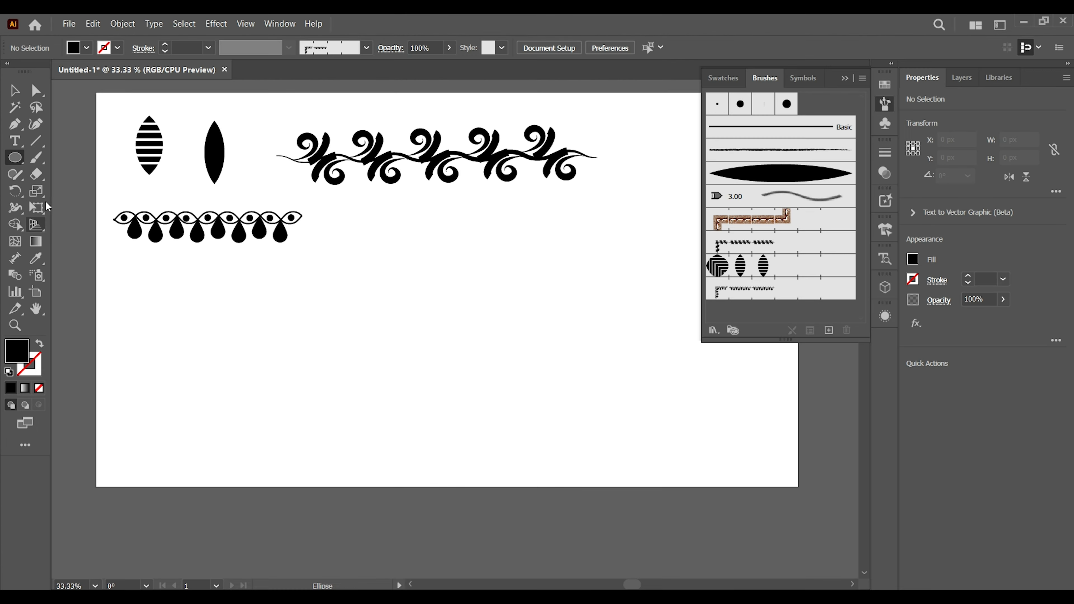
left_click(38, 345)
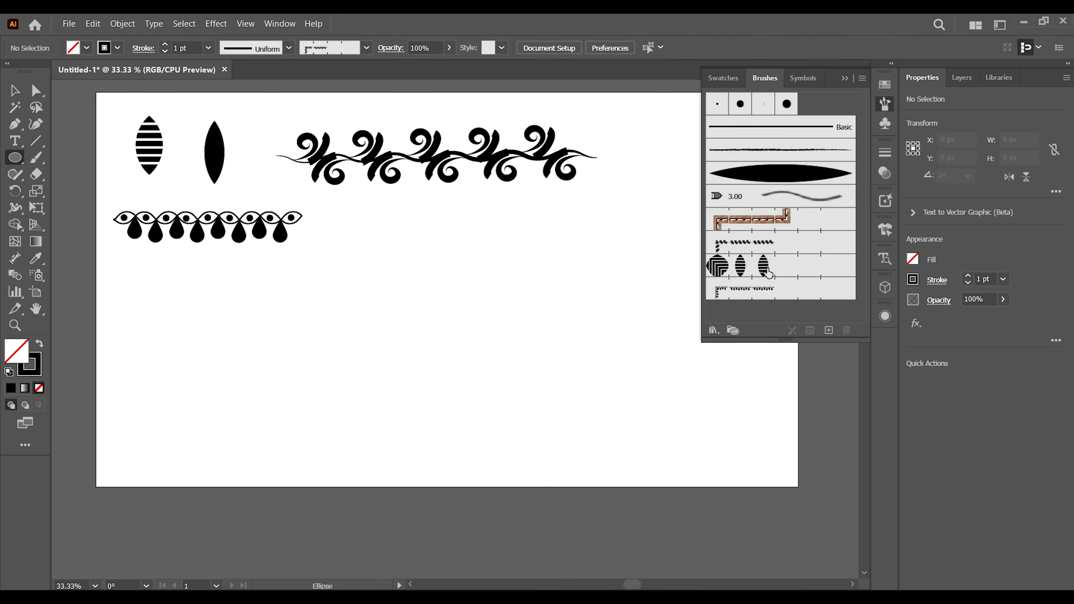
left_click(757, 288)
left_click_drag(478, 336, 573, 446)
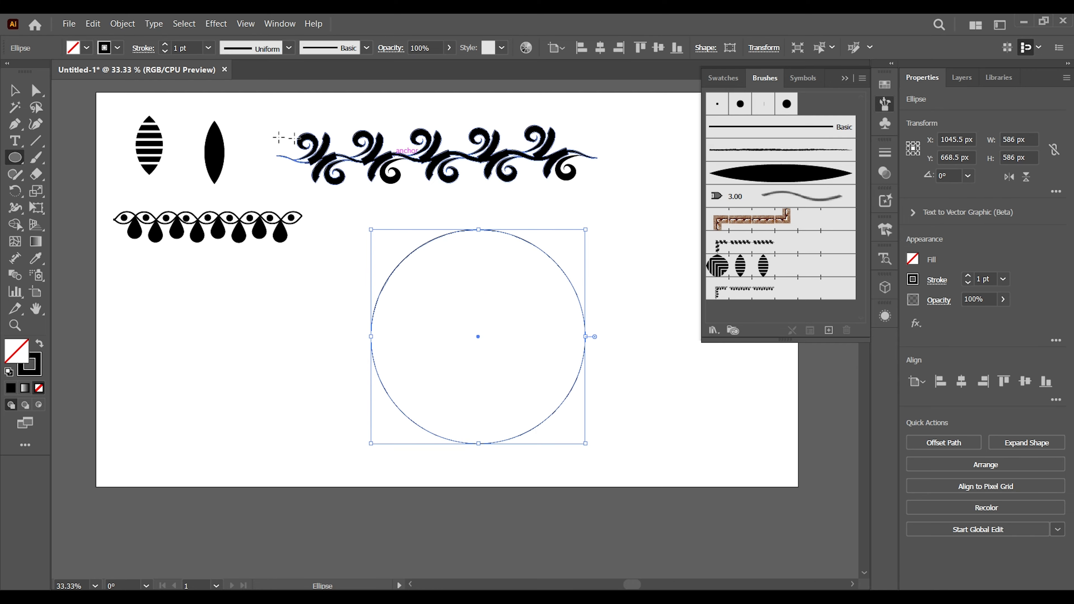
left_click(14, 90)
left_click(750, 289)
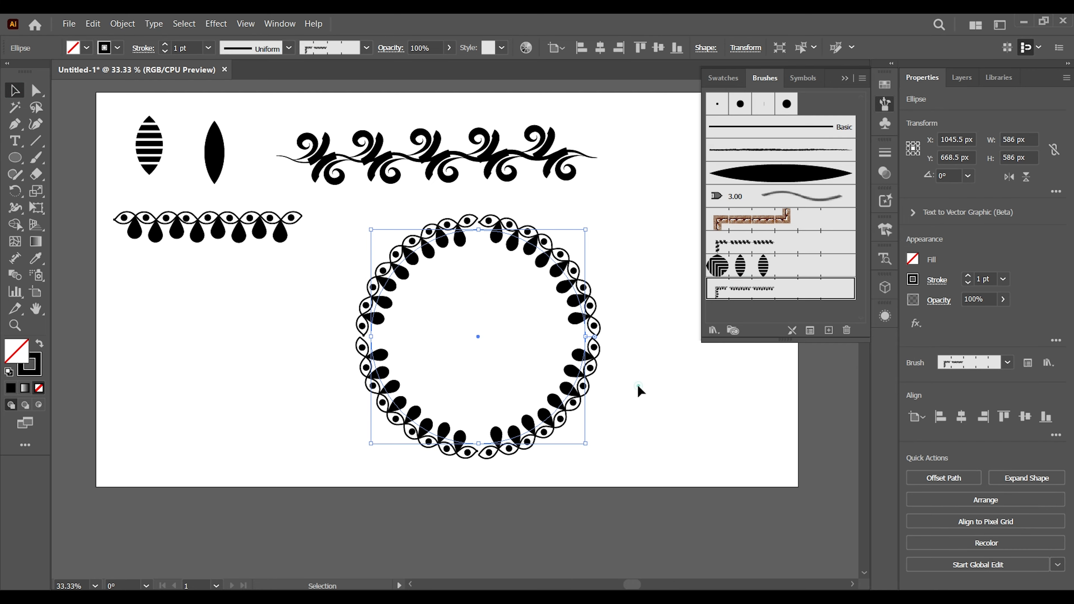
Enlarge the eye-and-drop ring to about 704 px and position it in the middle of the artboard.
left_click_drag(592, 360, 570, 369)
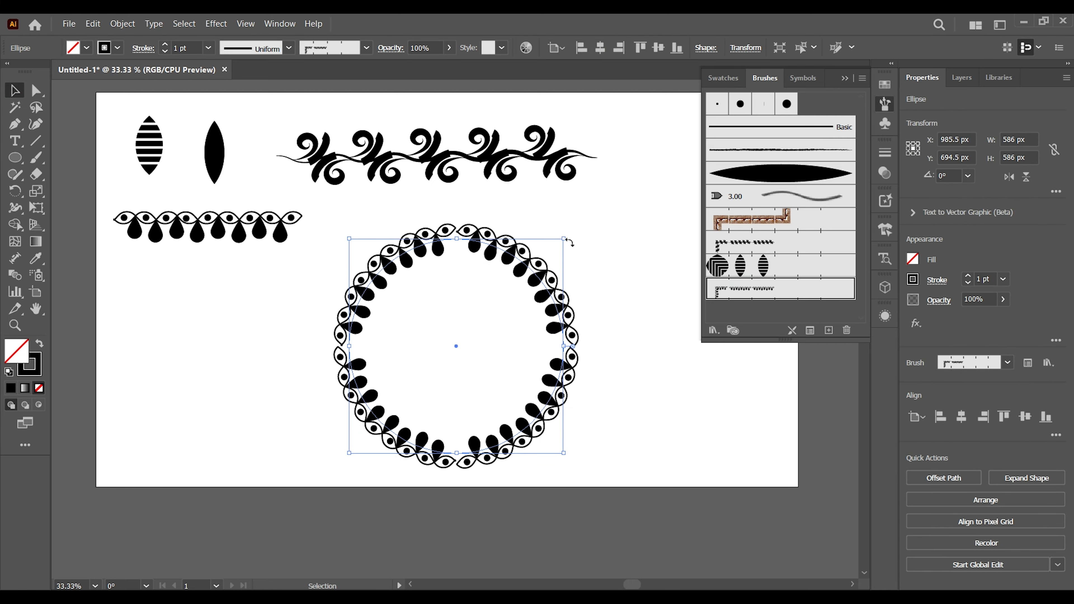
left_click_drag(570, 242, 588, 214)
left_click_drag(531, 239, 536, 221)
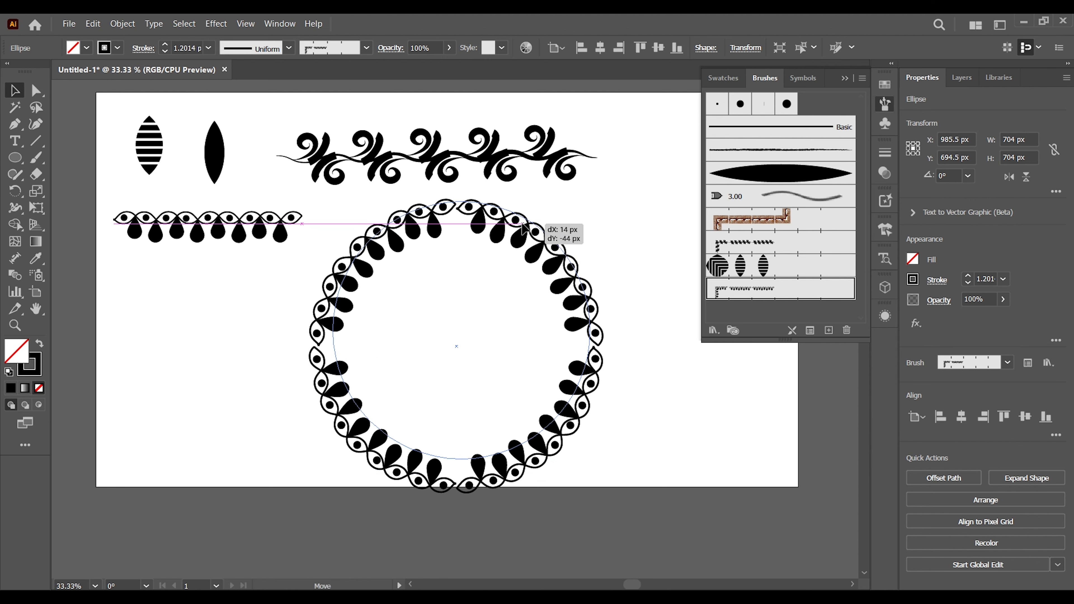
Scale the swirl border down to about 573 px wide and move it clear of the ring.
left_click(431, 163)
left_click_drag(600, 124, 515, 150)
left_click_drag(431, 152, 357, 132)
left_click(287, 254)
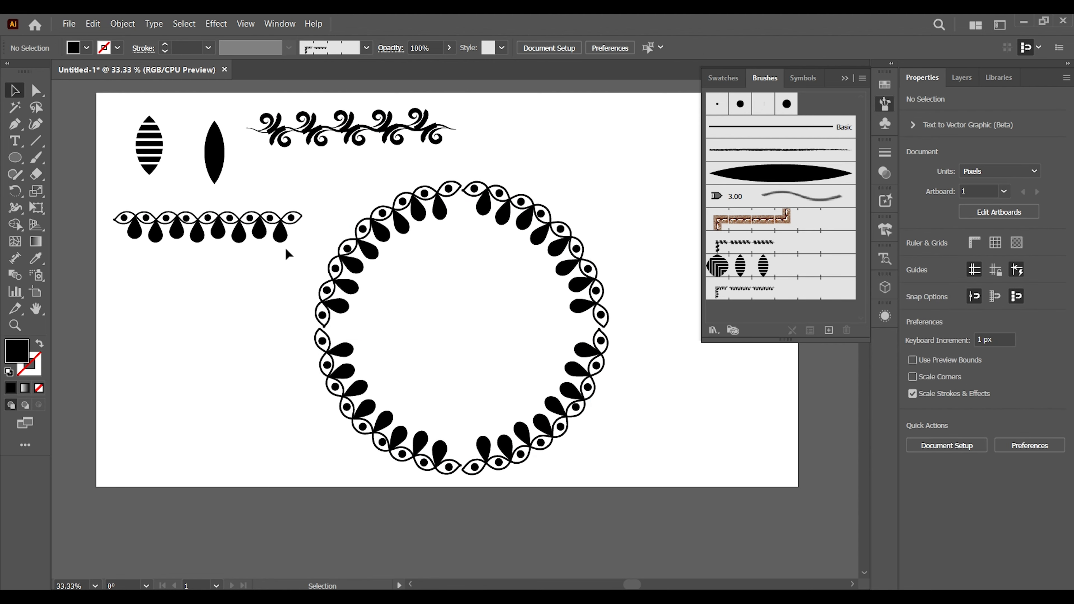
Draw a circle about 456 px wide with no fill and a black stroke, and apply the striped-leaf pattern brush.
left_click(14, 161)
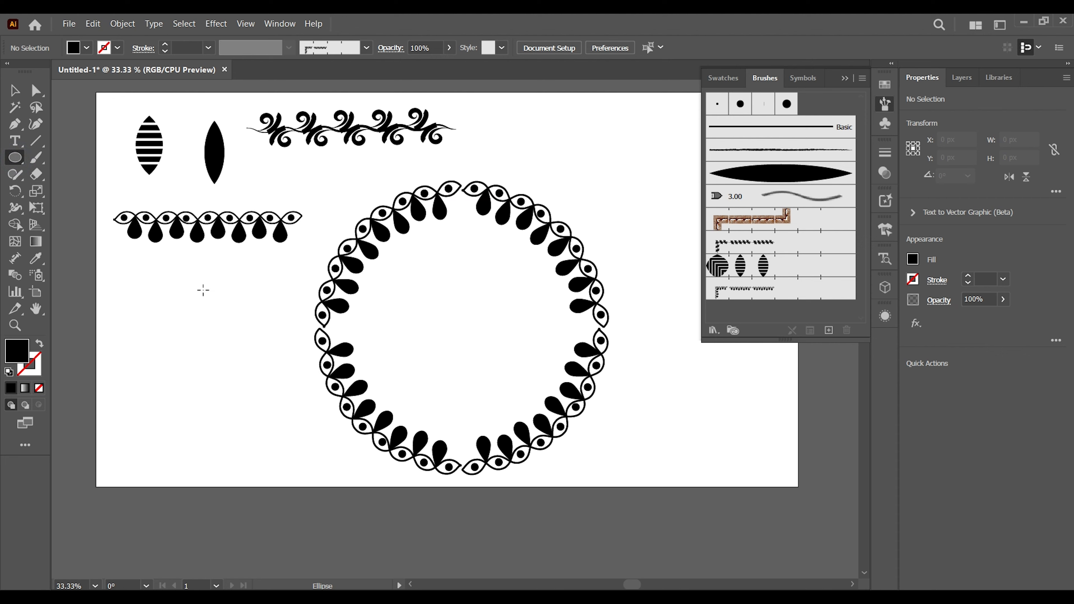
left_click_drag(225, 363, 308, 446)
left_click(39, 344)
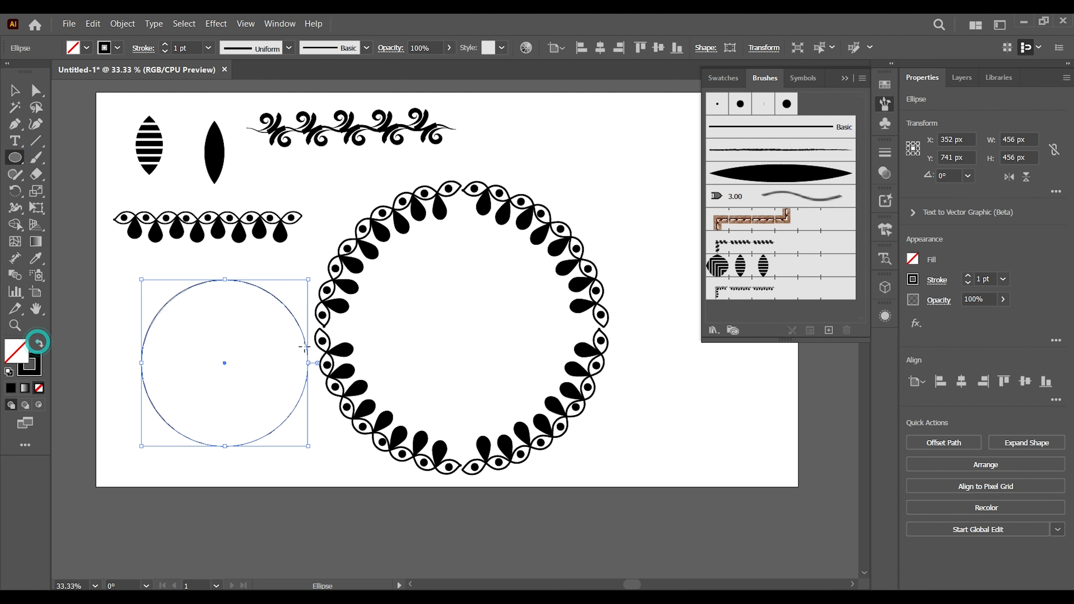
left_click(718, 265)
left_click(15, 90)
Move the striped-leaf ring inside the eye-and-drop ring and rotate it about 25.6°.
mouse_move(212, 311)
left_mouse_down()
mouse_move(474, 268)
mouse_move(455, 264)
mouse_move(438, 285)
left_mouse_up()
left_click_drag(537, 248, 469, 279)
mouse_move(464, 268)
left_mouse_down()
mouse_move(485, 260)
mouse_move(443, 254)
left_mouse_up()
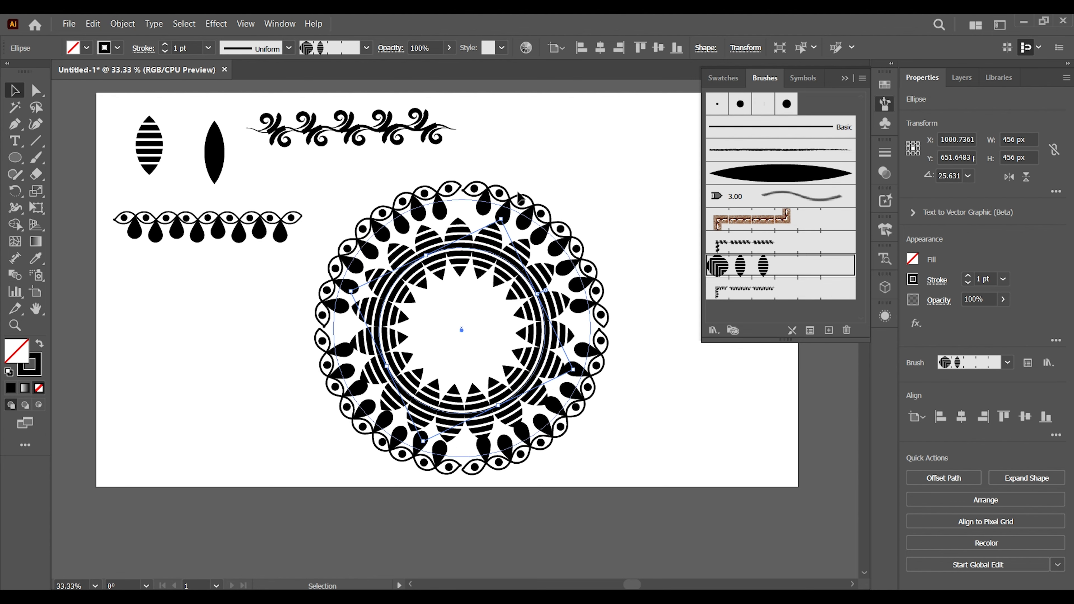
Align the striped-leaf ring and the eye-and-drop ring on their vertical and horizontal centers.
left_click_drag(580, 162, 457, 330)
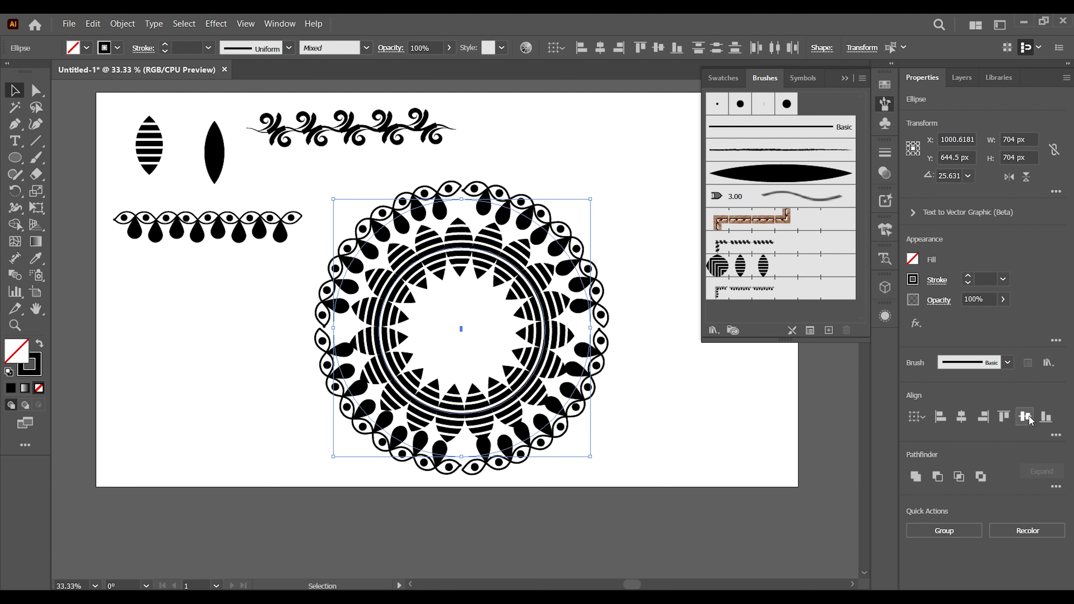
left_click(962, 417)
left_click(791, 427)
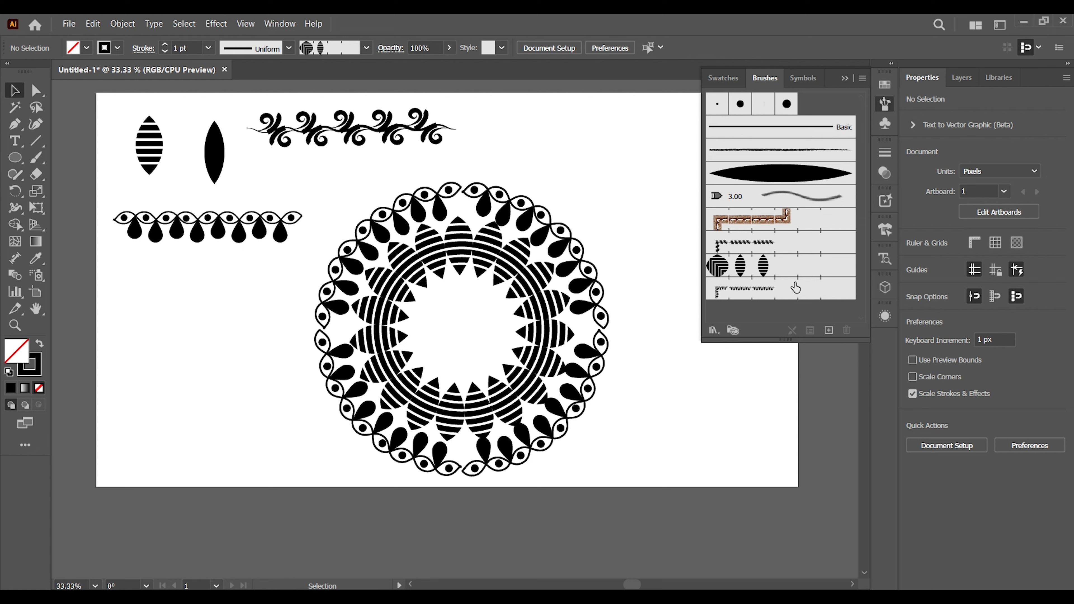
Draw an unfilled circle about 500 px wide beside the mandala and apply the swirl pattern brush to its stroke.
left_click_drag(15, 158, 64, 191)
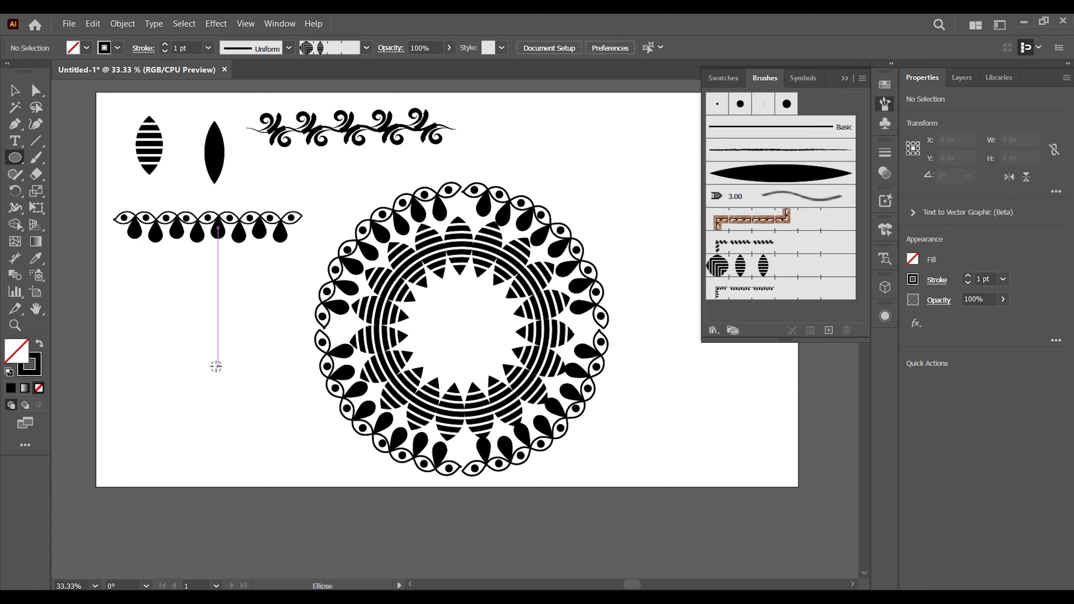
left_click_drag(217, 366, 252, 455)
left_click(745, 242)
left_click(15, 90)
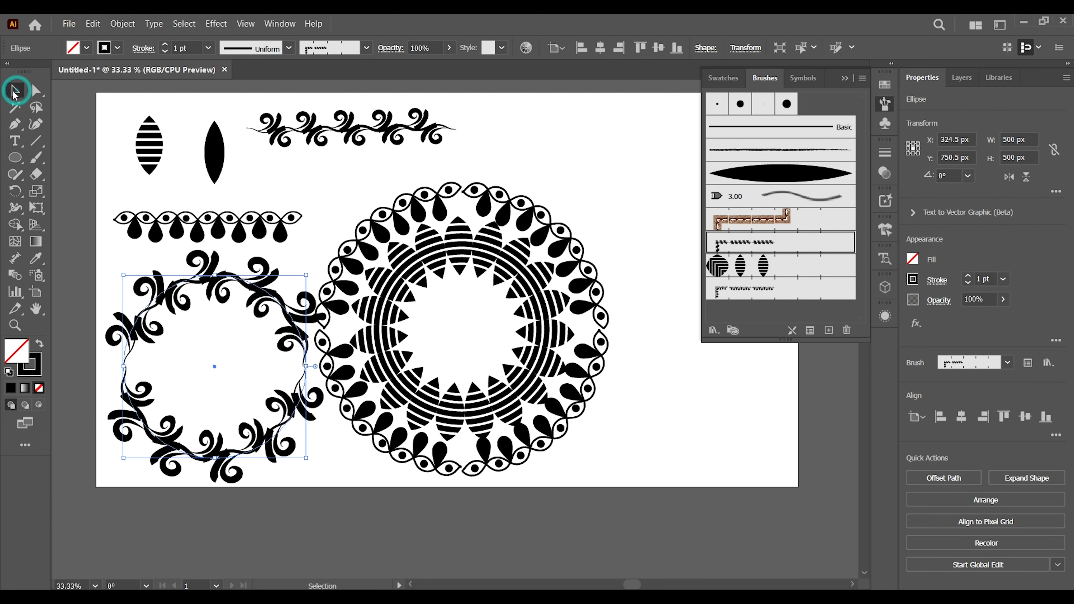
Center the swirl ring around the mandala at about 1147 px wide, and move the source swirl border below the eye-and-drop border.
mouse_move(256, 292)
left_mouse_down()
mouse_move(523, 218)
mouse_move(499, 261)
mouse_move(594, 197)
left_mouse_up()
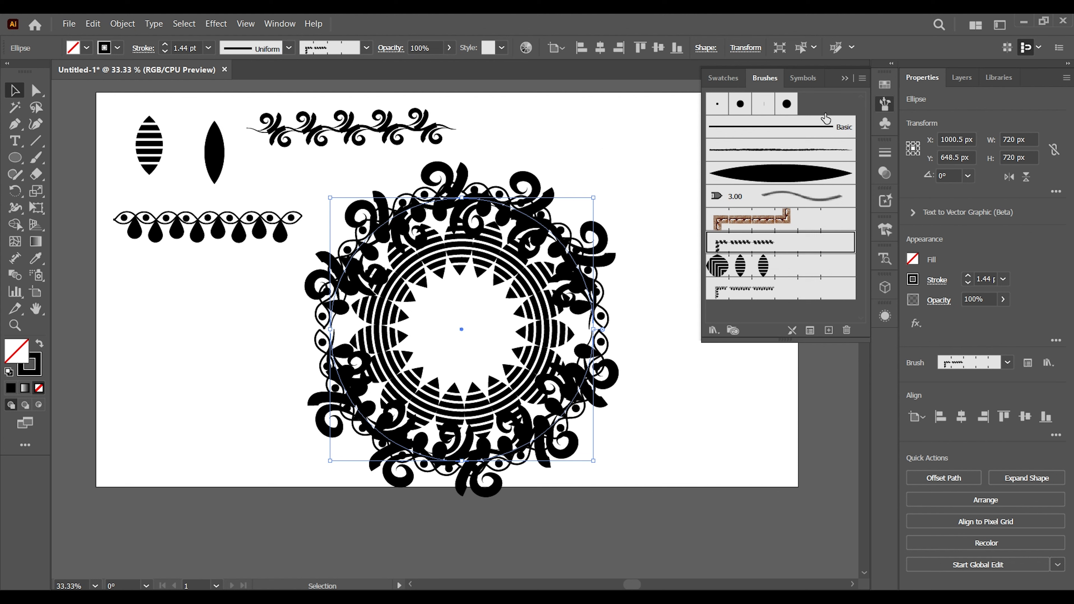
left_click_drag(291, 115, 105, 269)
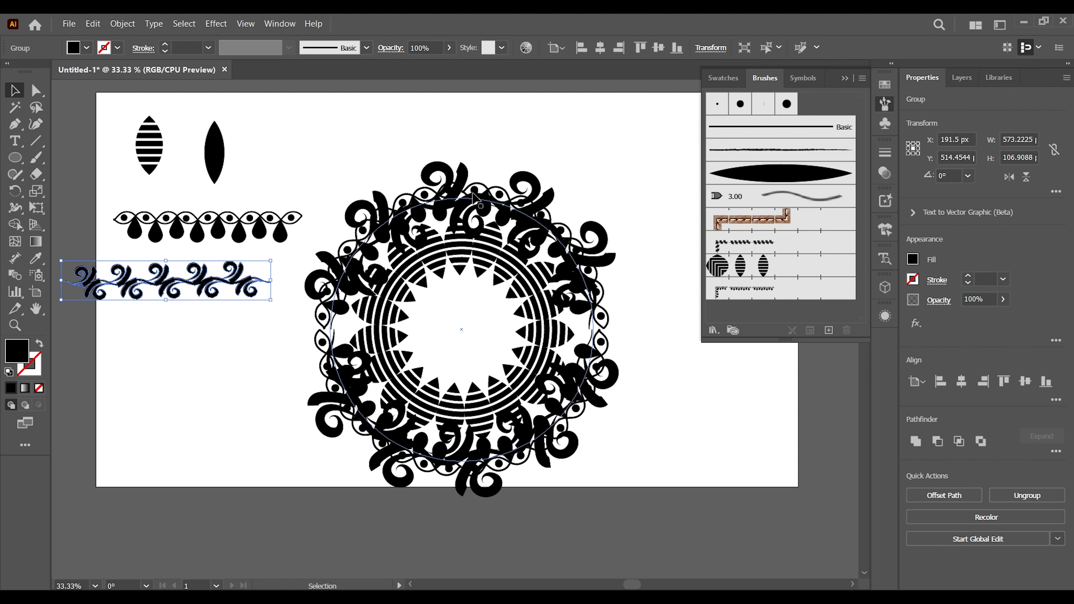
left_click(590, 235)
left_click_drag(594, 198, 672, 119)
double_click(770, 241)
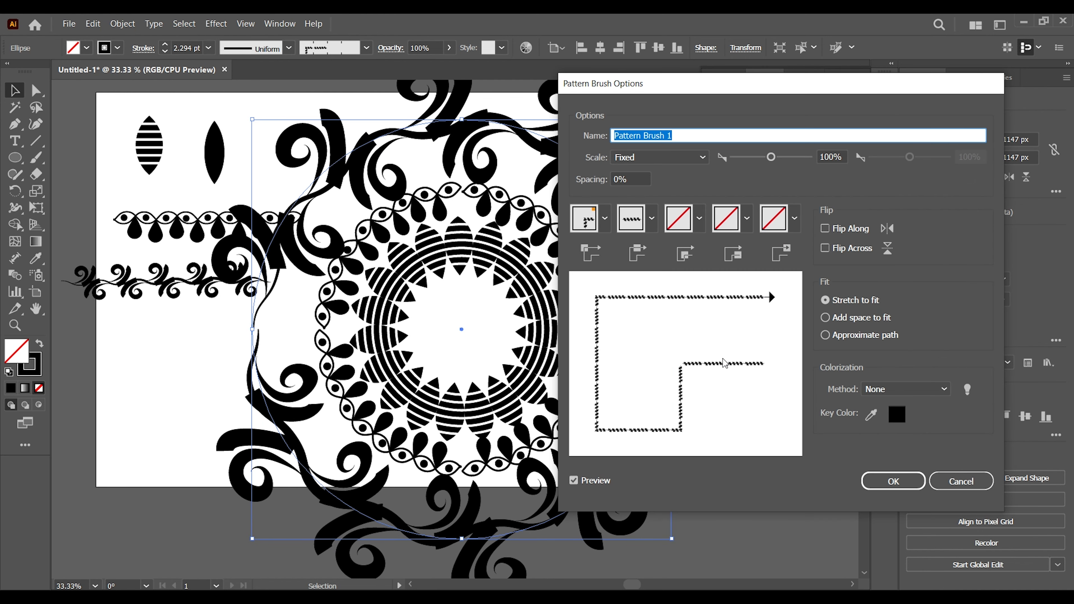
mouse_move(771, 157)
left_mouse_down()
mouse_move(759, 165)
mouse_move(772, 164)
left_mouse_up()
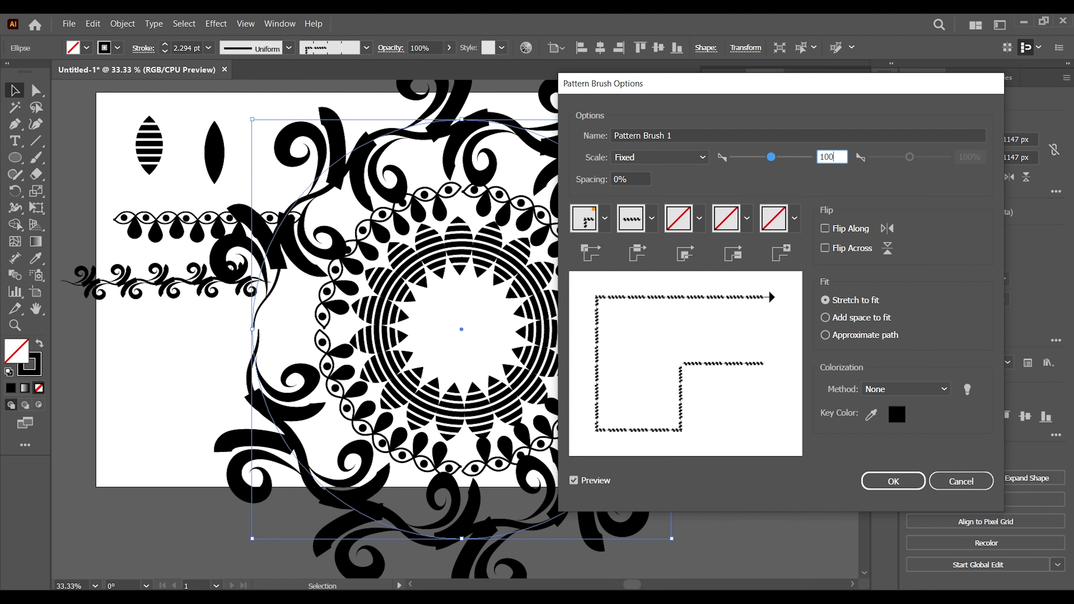
key("Return")
Set the swirl ring's stroke weight to 0.5 pt and shrink the ring to about 865 px to fit around the mandala.
left_click(967, 283)
left_click(969, 284)
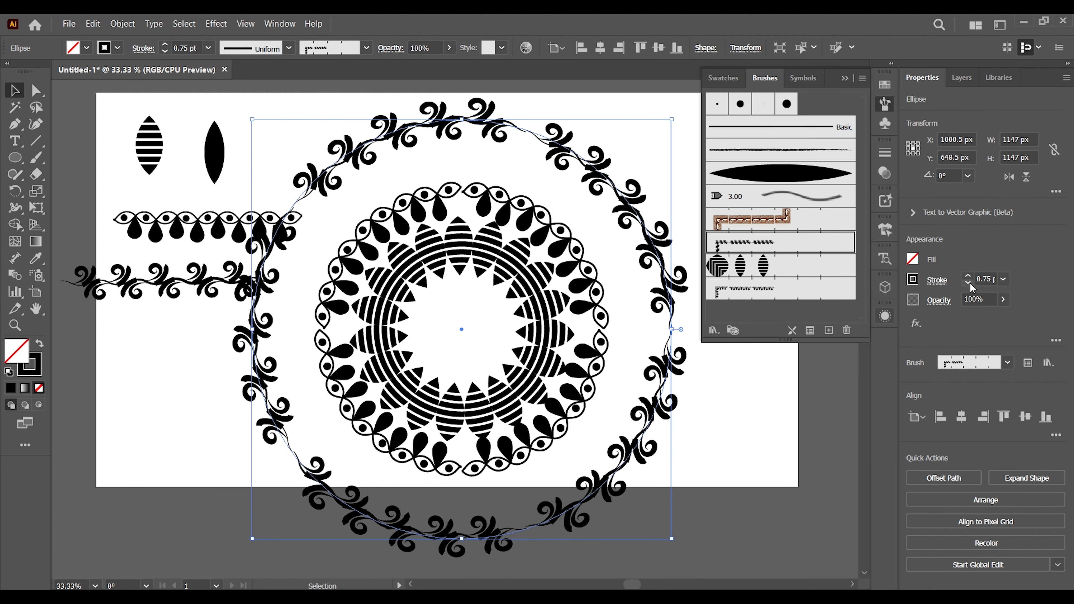
left_click(969, 283)
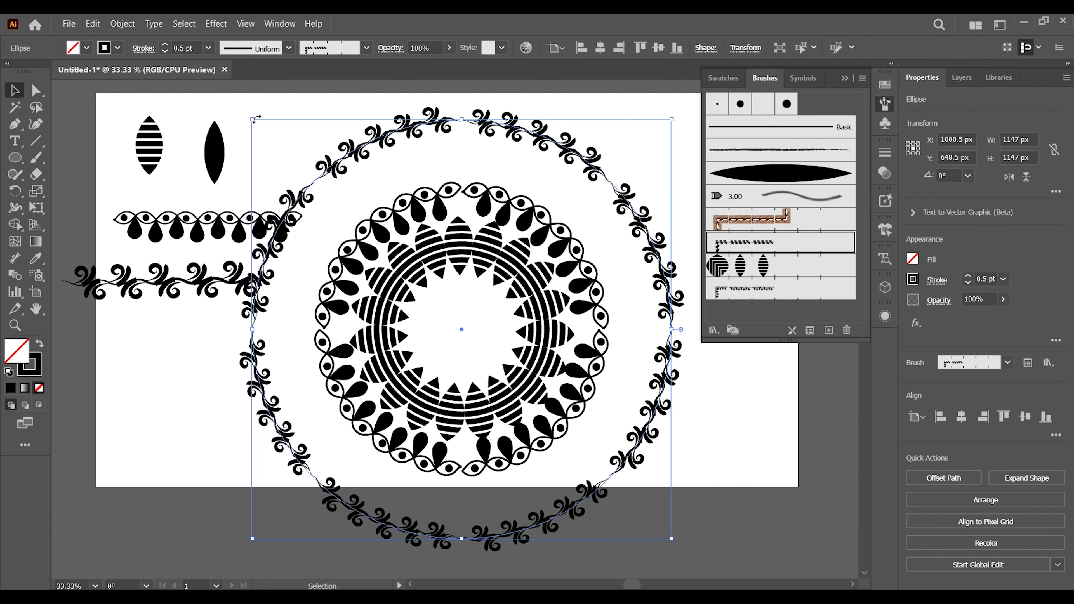
left_click_drag(253, 119, 307, 171)
Move the whole mandala up so that it sits within the artboard.
left_click(457, 111)
mouse_move(463, 243)
left_mouse_down()
mouse_move(477, 232)
mouse_move(464, 212)
left_mouse_up()
left_click(281, 118)
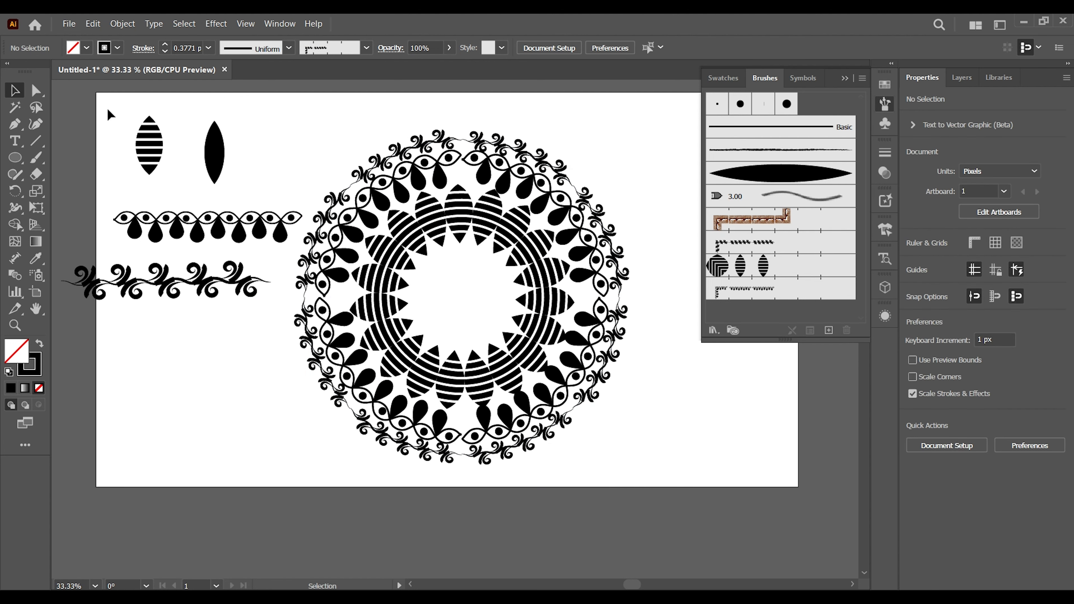
Delete the leaf shapes and the two source borders beside the mandala, and shift the mandala slightly up and left.
left_click_drag(108, 113, 300, 312)
key("Delete")
left_click_drag(275, 98, 663, 465)
left_click_drag(469, 221, 461, 202)
left_click(170, 193)
Expand the appearance of all the mandala rings and put away the brush library.
left_click_drag(215, 126, 673, 488)
left_click(122, 23)
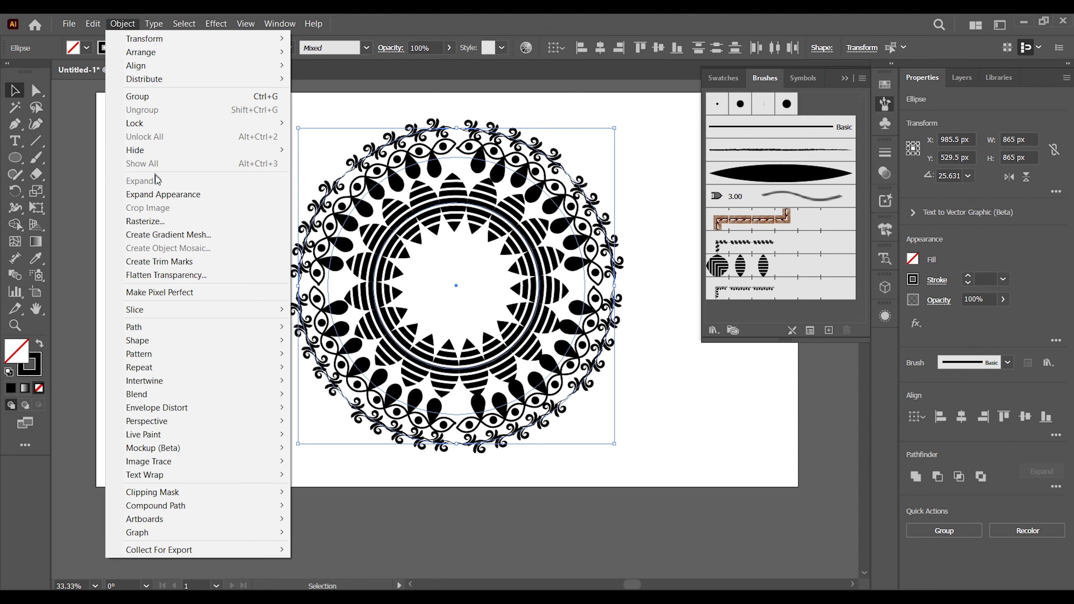
left_click(157, 194)
left_click(143, 212)
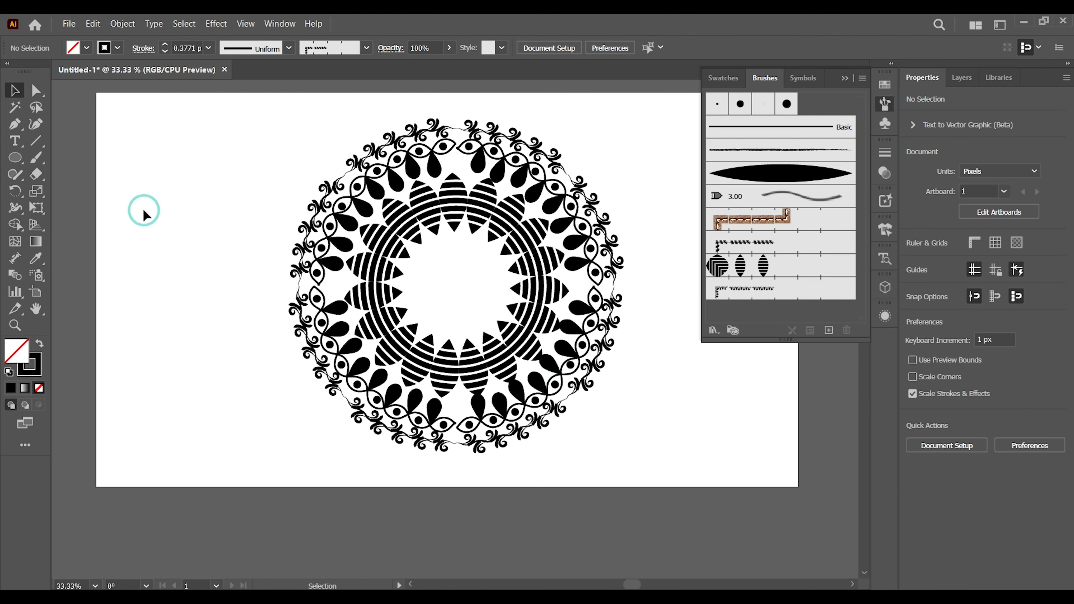
left_click(843, 79)
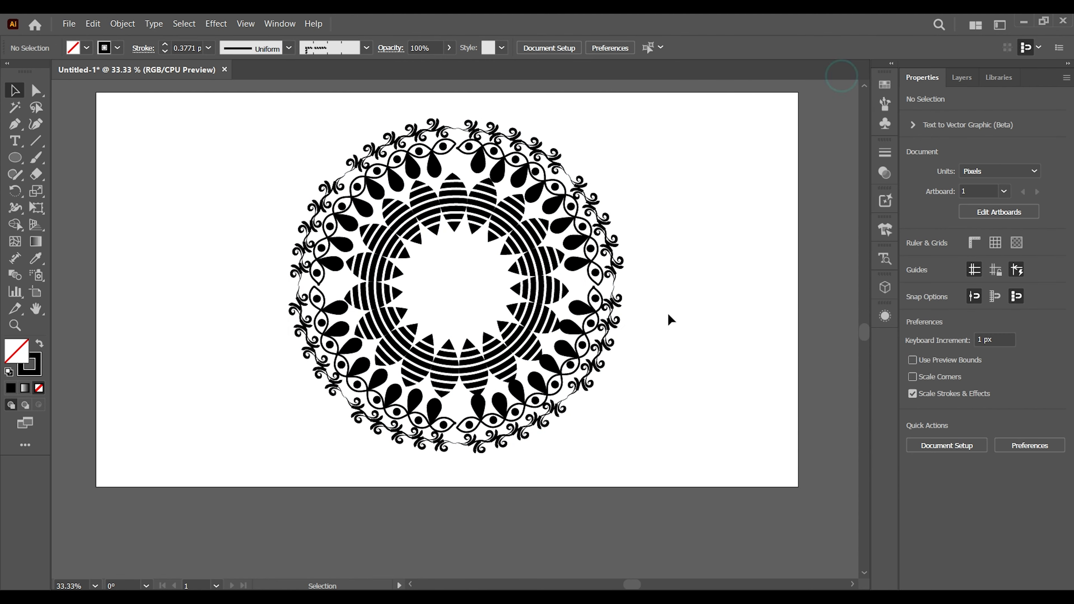
With the Paintbrush and 3 pt. Round brush, paint an open face outline with a peaked hairline inside the mandala's empty centre.
key("ctrl+equal")
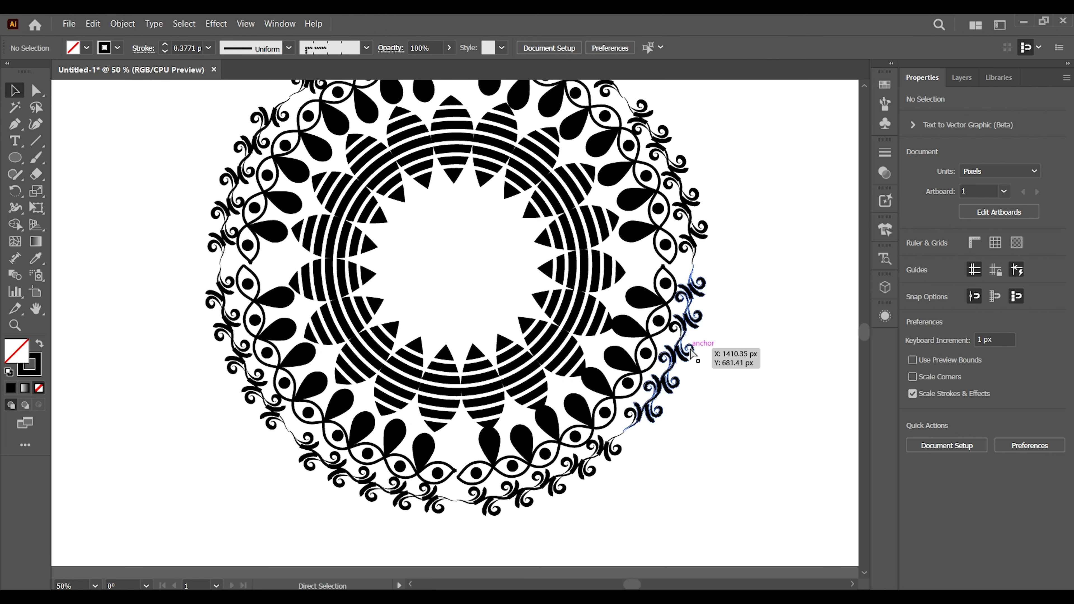
left_click_drag(502, 249, 487, 314)
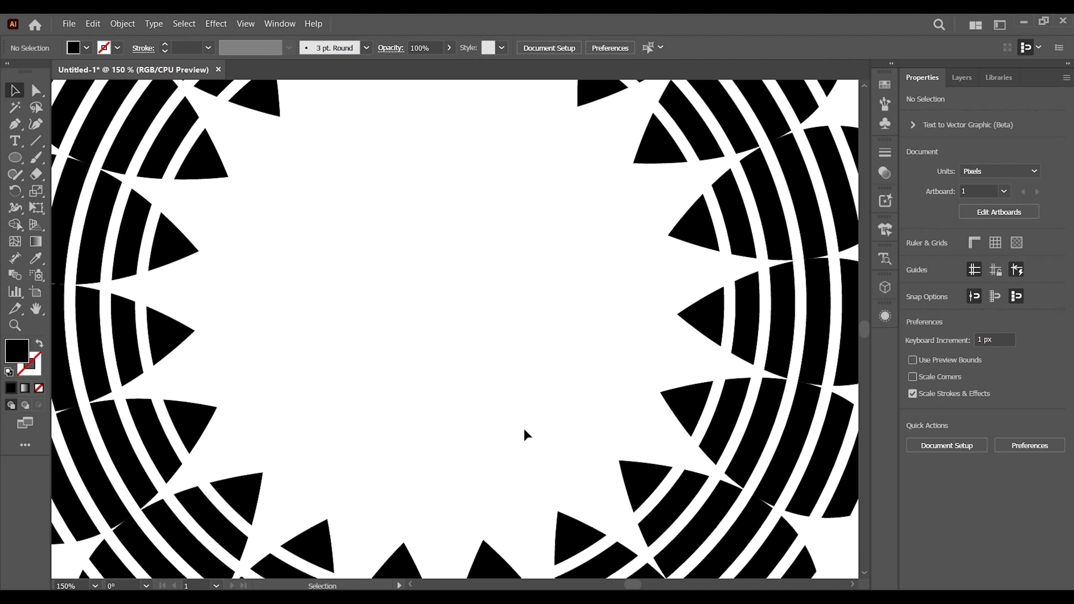
key("ctrl+minus")
key("ctrl+minus")
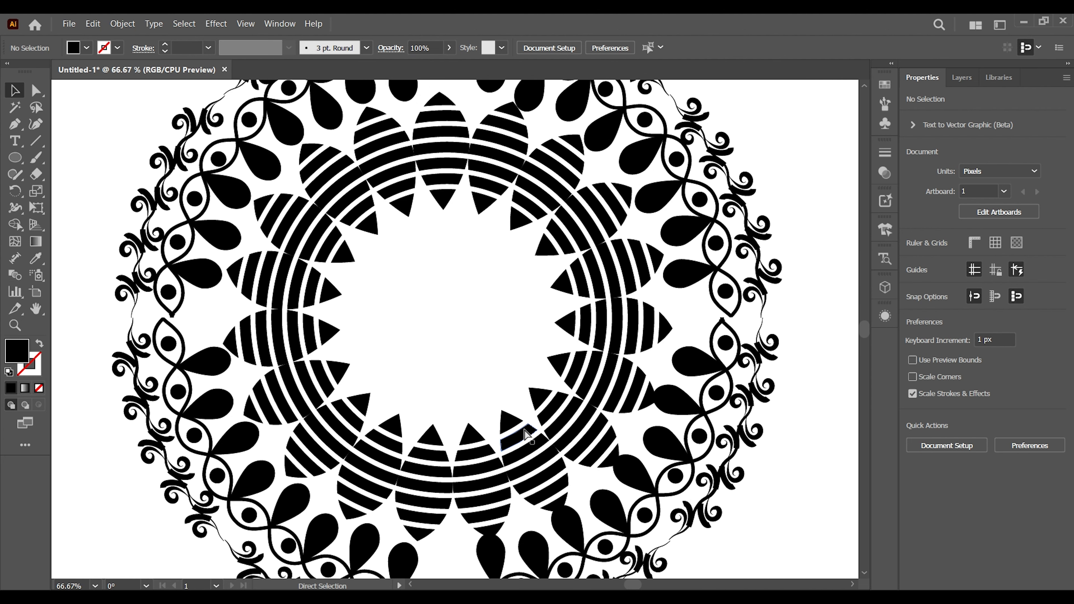
key("ctrl+minus")
key("ctrl+1")
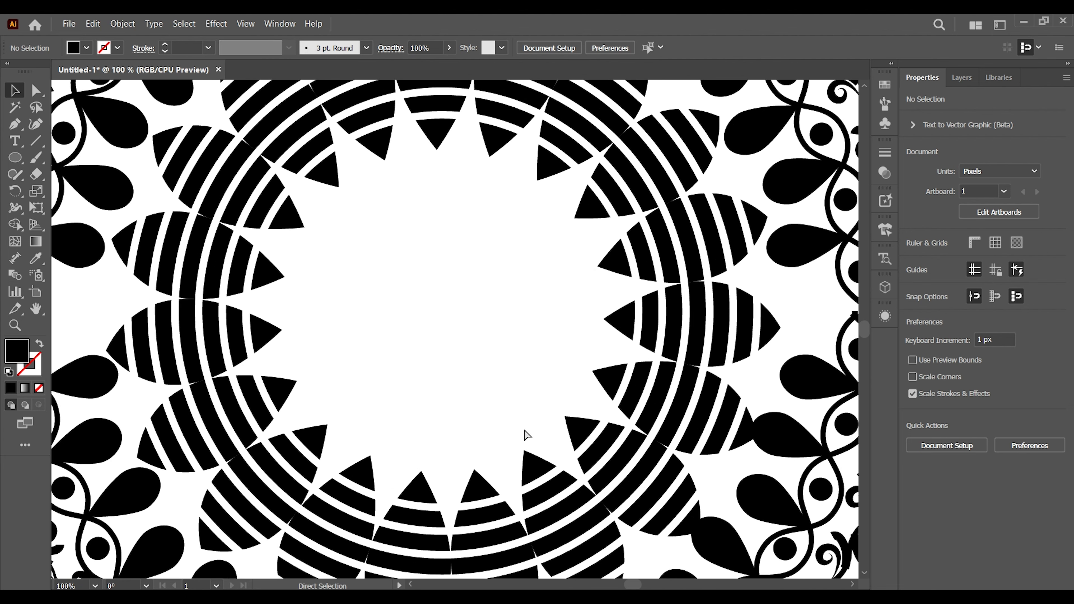
key("ctrl+plus")
key("ctrl+plus")
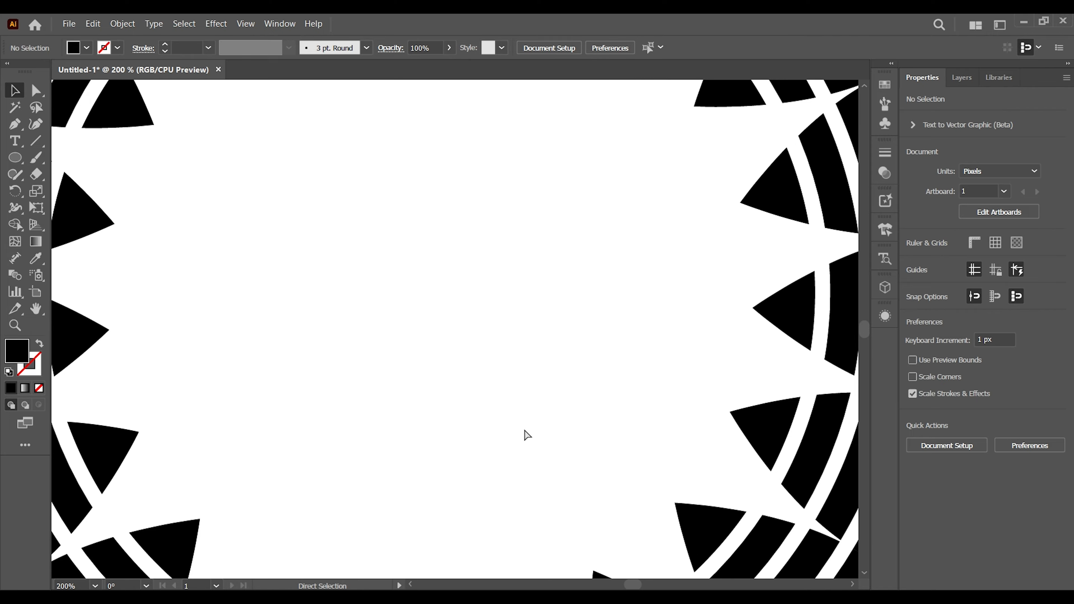
left_click_drag(501, 406, 509, 428)
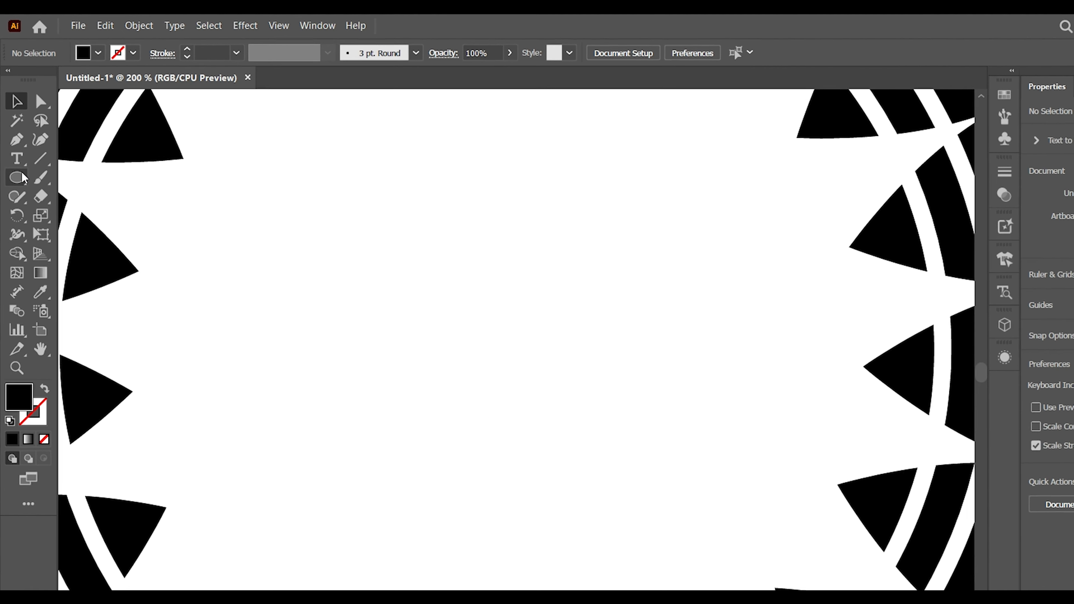
left_click(42, 180)
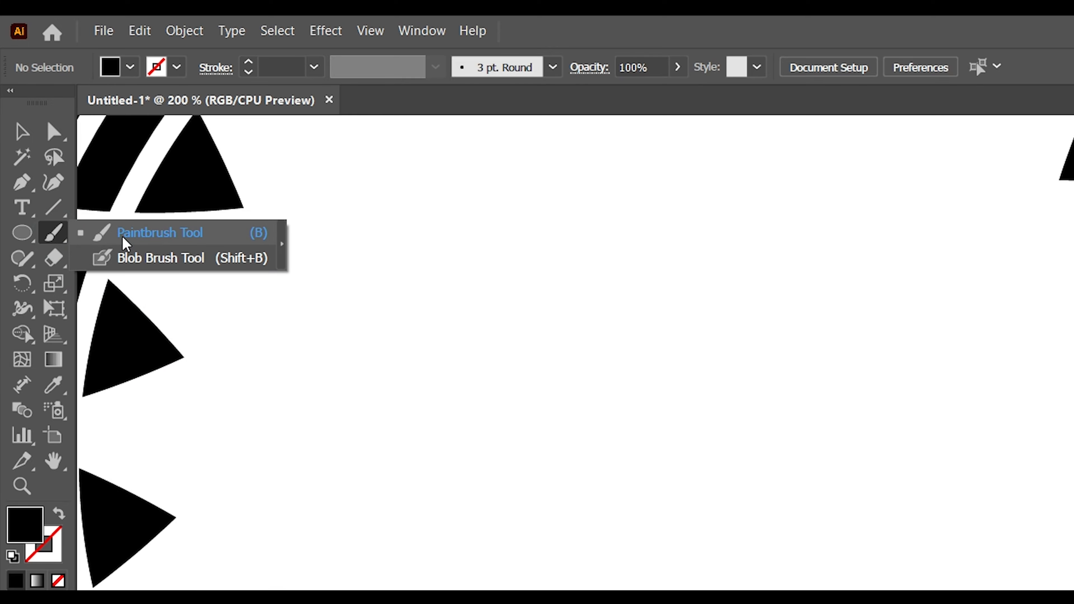
left_click(124, 242)
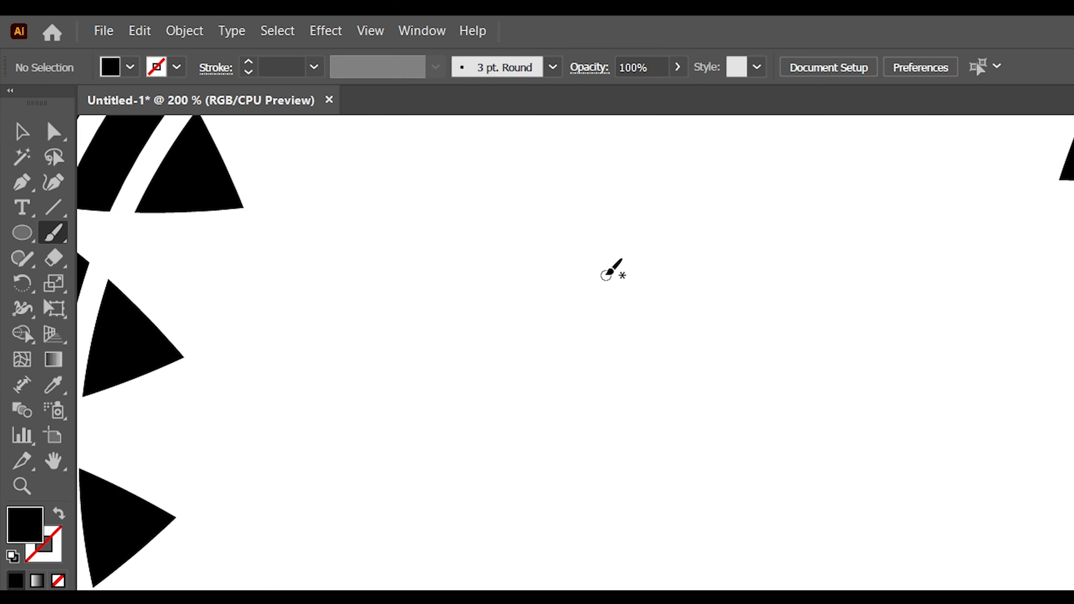
left_click_drag(599, 266, 468, 535)
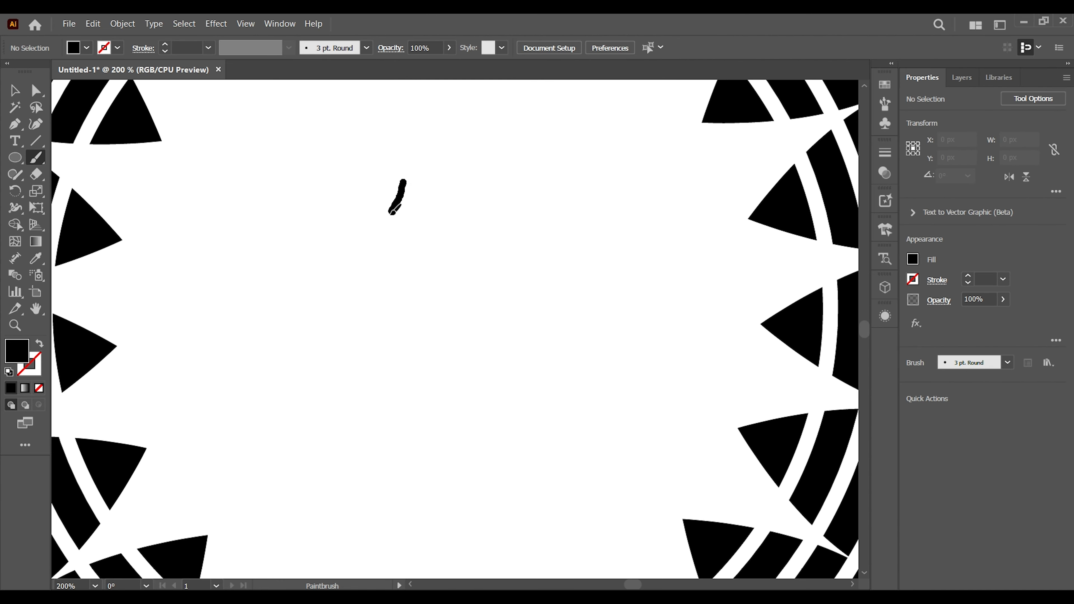
mouse_move(402, 181)
left_mouse_down()
mouse_move(436, 198)
mouse_move(564, 337)
left_mouse_up()
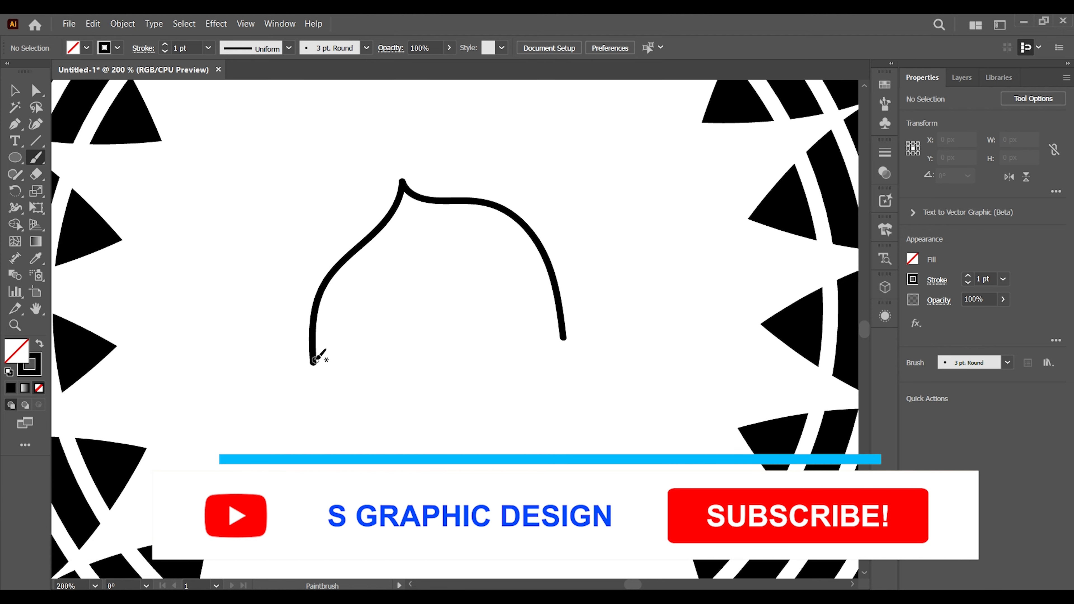
left_click_drag(313, 363, 395, 442)
Paint the first praying hand over the lower face, with both sides of the palm and a short wrist line.
left_click_drag(422, 293, 410, 470)
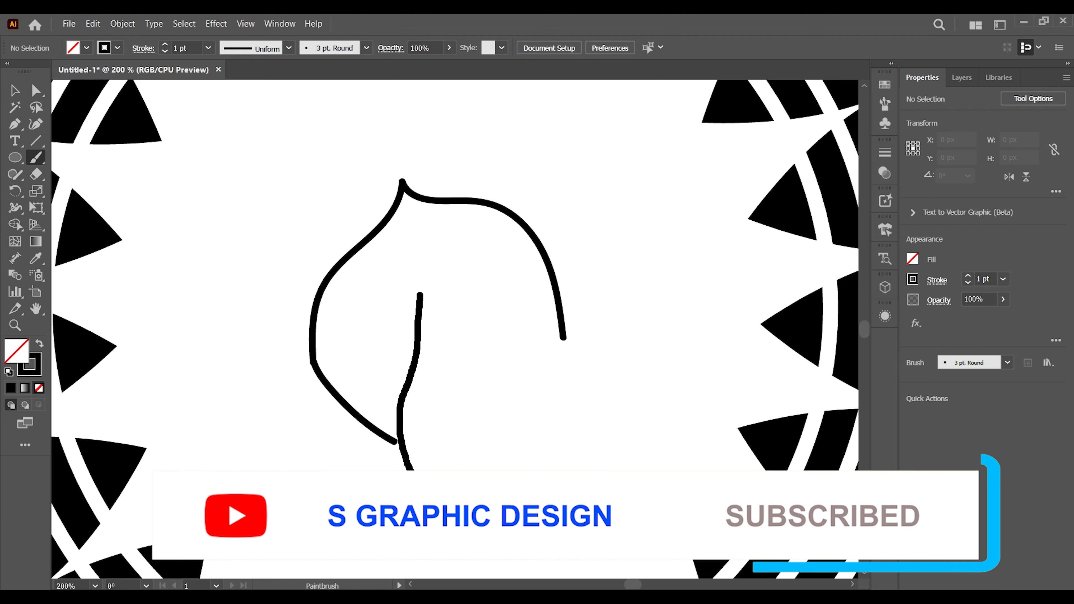
mouse_move(421, 294)
left_mouse_down()
mouse_move(445, 346)
mouse_move(469, 488)
mouse_move(455, 522)
left_mouse_up()
left_click_drag(412, 482, 383, 544)
mouse_move(457, 282)
left_mouse_down()
mouse_move(446, 342)
mouse_move(456, 277)
mouse_move(540, 391)
left_mouse_up()
key("ctrl+z")
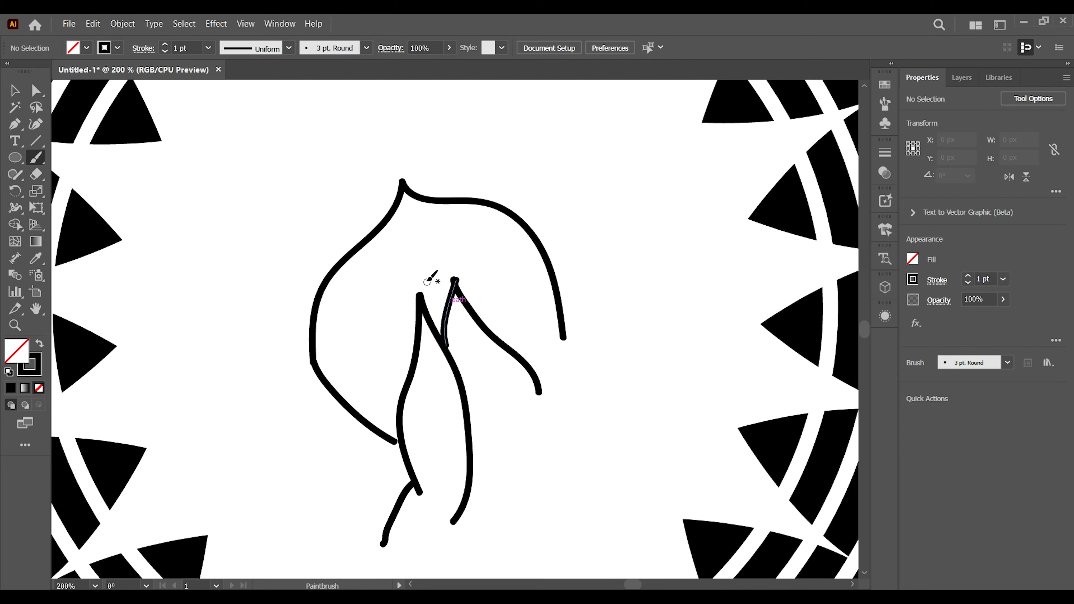
key("ctrl+z")
Paint the second hand leaning against the first, with its forearm lines and short inner finger lines.
mouse_move(457, 279)
left_mouse_down()
mouse_move(545, 436)
mouse_move(608, 495)
left_mouse_up()
left_click_drag(465, 394, 601, 519)
mouse_move(430, 331)
left_mouse_down()
mouse_move(443, 413)
mouse_move(479, 371)
mouse_move(495, 410)
left_mouse_up()
left_click_drag(465, 353, 518, 385)
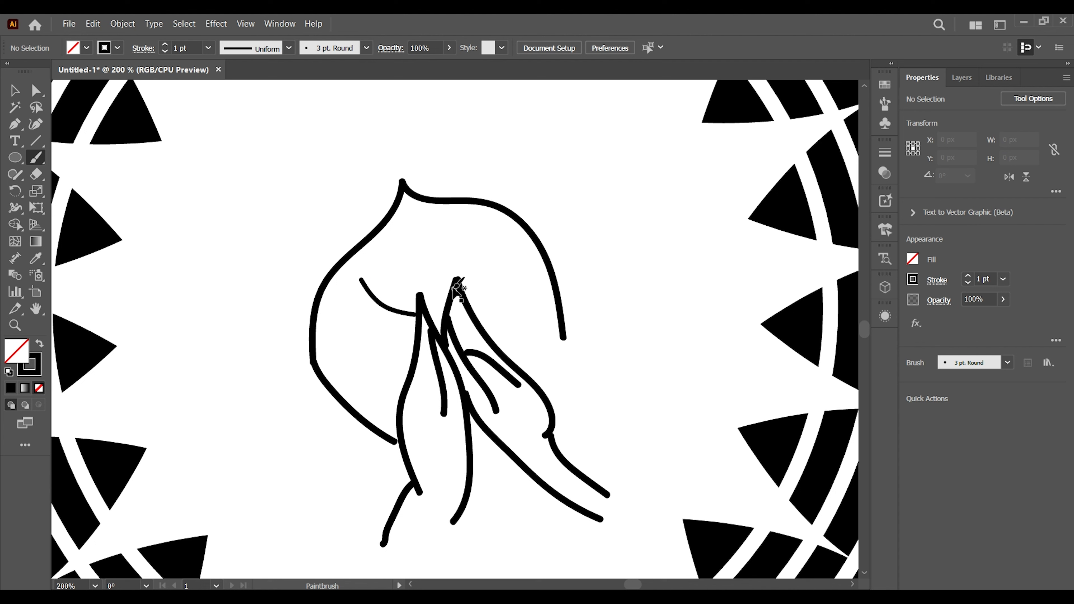
Paint curved eyebrows and closed eyelids on the face, and a heavier hair outline around the head.
left_click_drag(363, 280, 399, 308)
left_click_drag(488, 250, 471, 286)
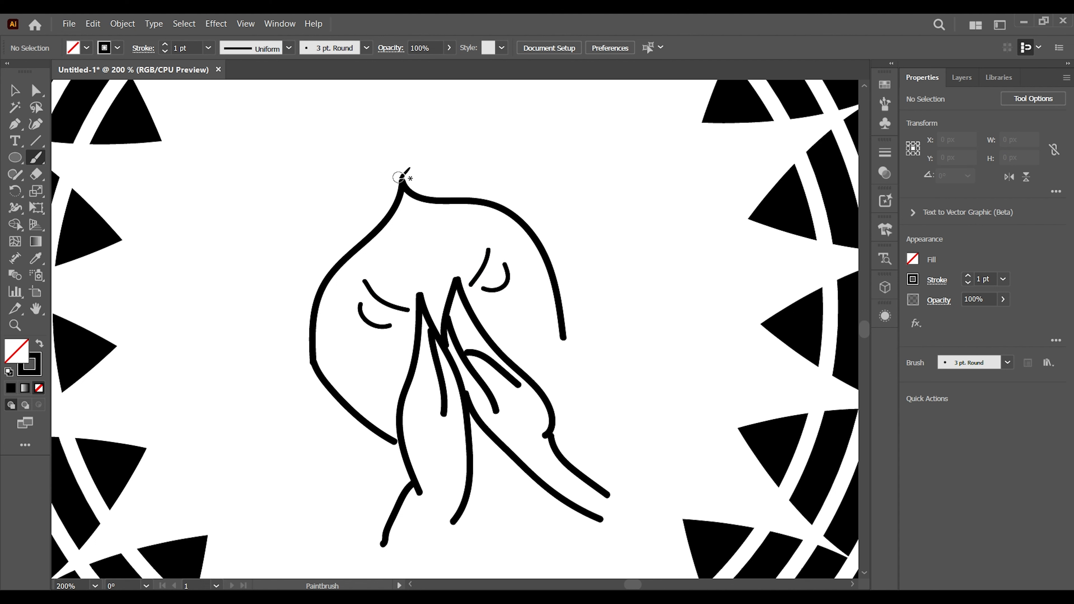
mouse_move(366, 128)
left_mouse_down()
mouse_move(312, 180)
mouse_move(299, 421)
mouse_move(328, 392)
left_mouse_up()
mouse_move(366, 129)
left_mouse_down()
mouse_move(515, 156)
mouse_move(616, 355)
mouse_move(566, 342)
mouse_move(545, 392)
left_mouse_up()
Paint an ear with a dangling triangular earring on each side of the face, and thicken the eyelids.
left_click_drag(561, 333, 568, 358)
left_click_drag(344, 405, 358, 437)
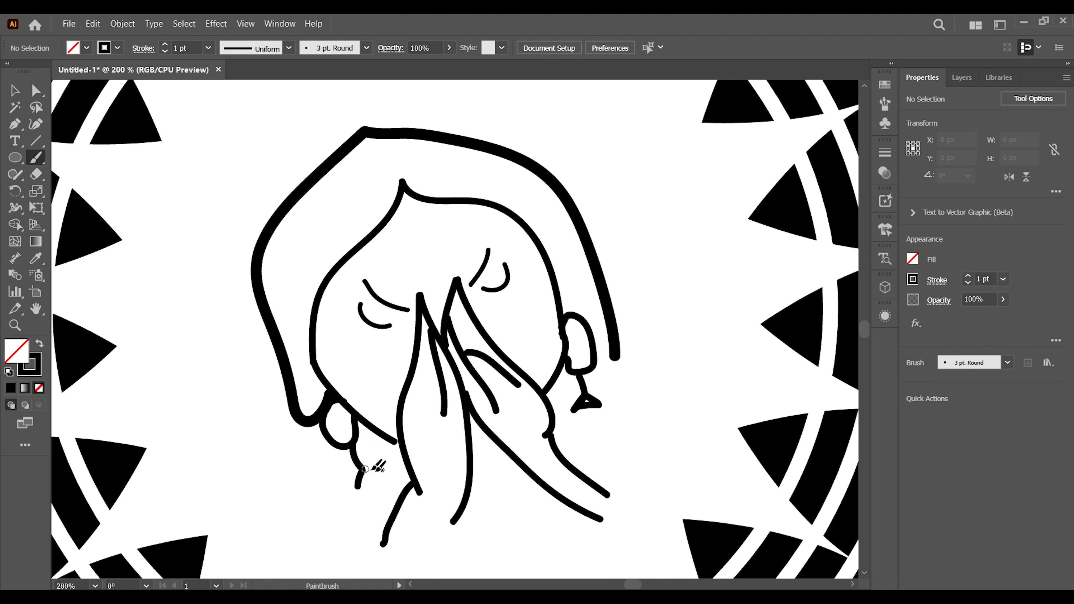
left_click_drag(357, 492, 389, 472)
left_click_drag(389, 472, 365, 468)
mouse_move(359, 314)
left_mouse_down()
mouse_move(368, 336)
mouse_move(384, 329)
left_mouse_up()
left_click_drag(511, 278, 491, 292)
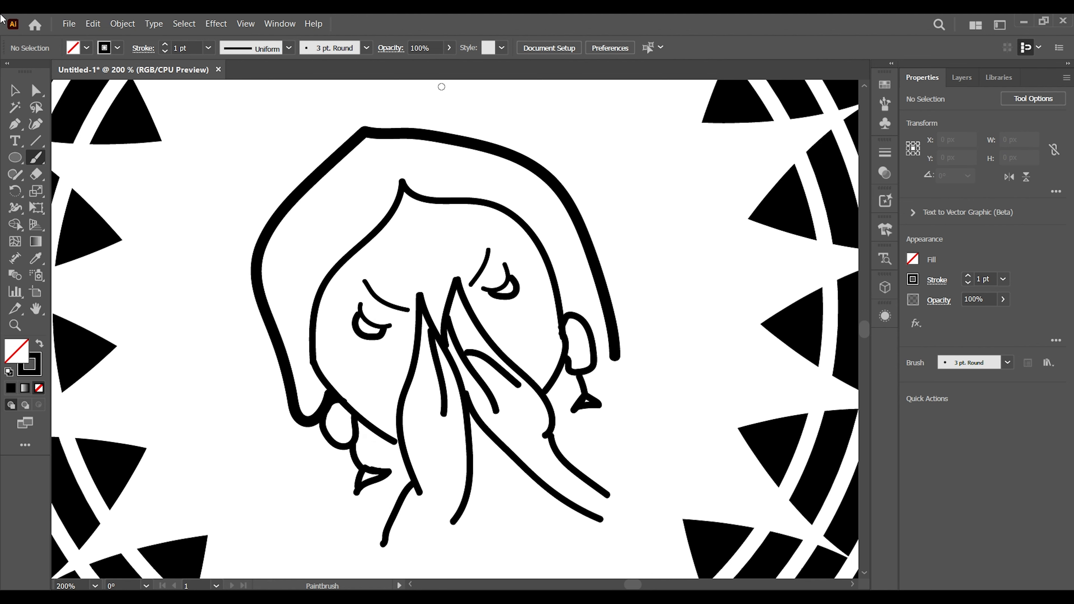
Paint a thick headscarf outline around the head down to the wrists, add a forehead dot, and fill in the eyes.
key("ctrl+minus")
key("ctrl+minus")
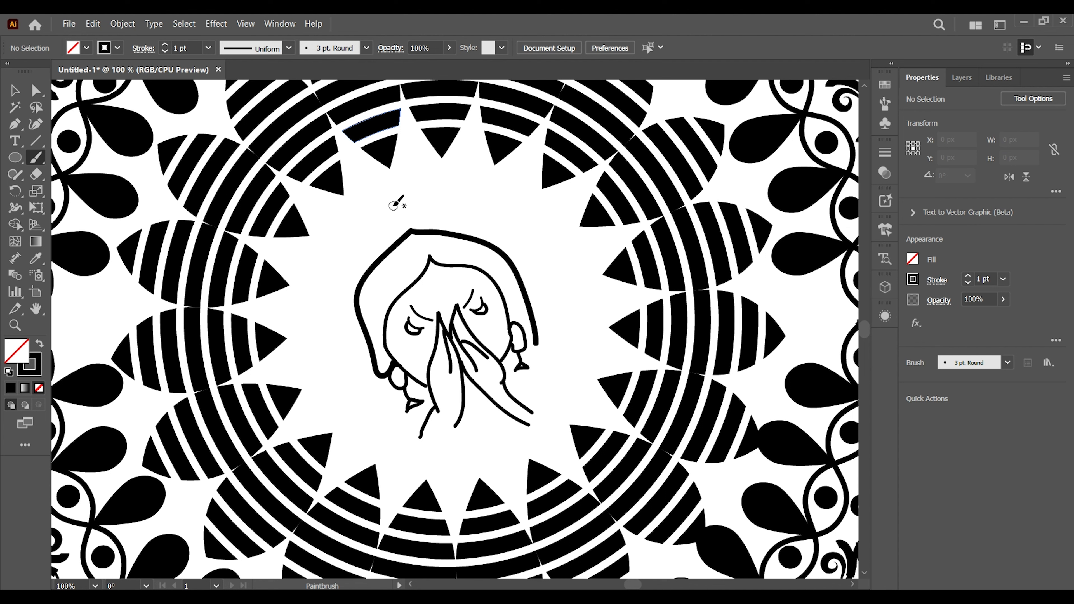
mouse_move(393, 205)
left_mouse_down()
mouse_move(343, 250)
mouse_move(386, 448)
mouse_move(424, 425)
mouse_move(546, 388)
mouse_move(514, 396)
left_mouse_up()
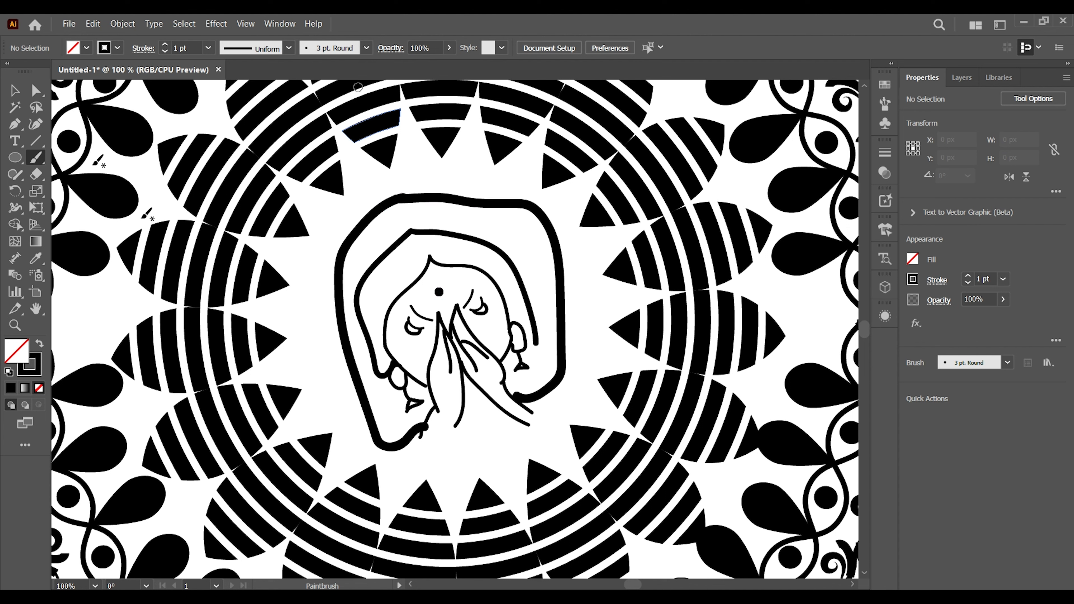
left_click_drag(495, 301, 477, 310)
Draw a thin black-filled ellipse across the first hand's wrist and repeat its copy into a stack of bangles.
left_click_drag(15, 158, 76, 190)
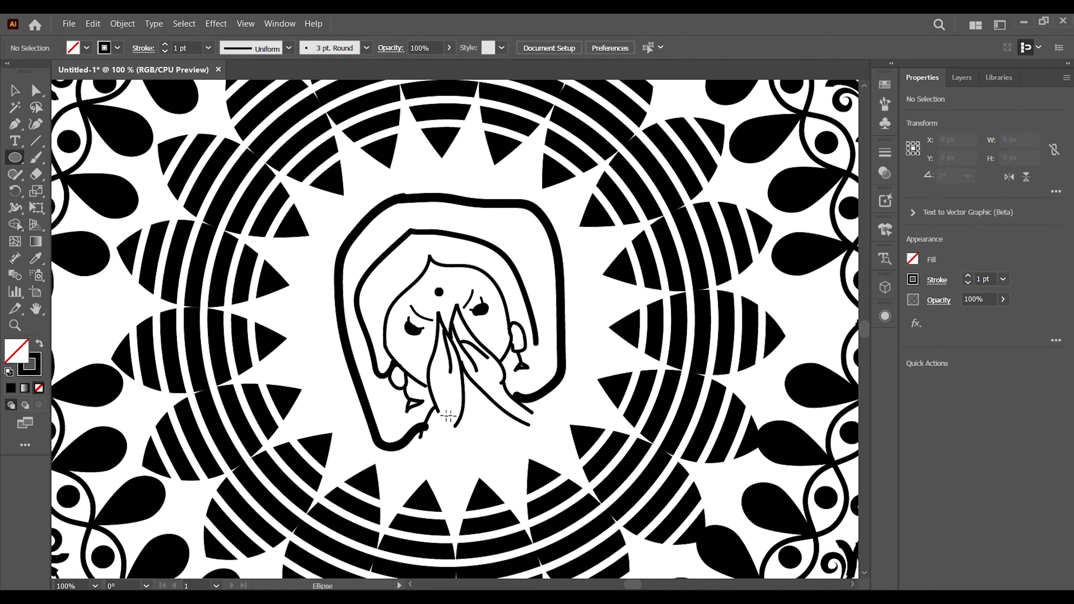
mouse_move(439, 454)
left_mouse_down()
mouse_move(476, 459)
mouse_move(460, 463)
mouse_move(495, 480)
mouse_move(440, 420)
mouse_move(462, 444)
left_mouse_up()
key("v")
left_click(40, 343)
key("ctrl+d")
key("ctrl+d")
key("ctrl+d")
Copy the bangle stack to the other wrist and rotate it to match the arm's slant.
left_click_drag(447, 423, 499, 421)
left_click_drag(513, 443, 523, 428)
mouse_move(503, 423)
left_mouse_down()
mouse_move(516, 410)
mouse_move(500, 434)
left_mouse_up()
left_click(615, 367)
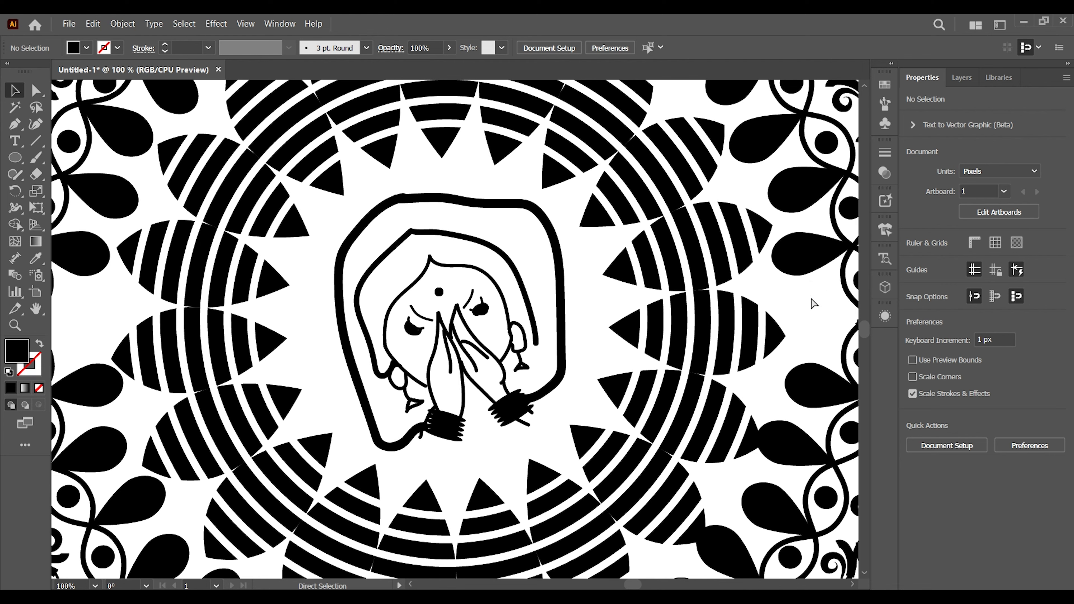
Delete the boxy headscarf outline around the head.
key("ctrl+minus")
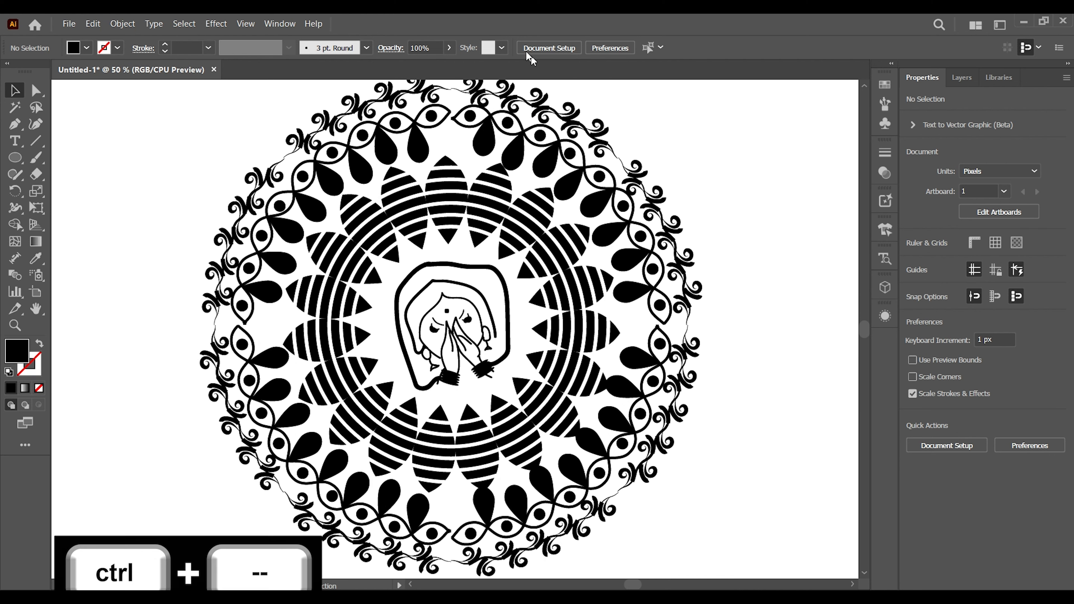
left_click(456, 265)
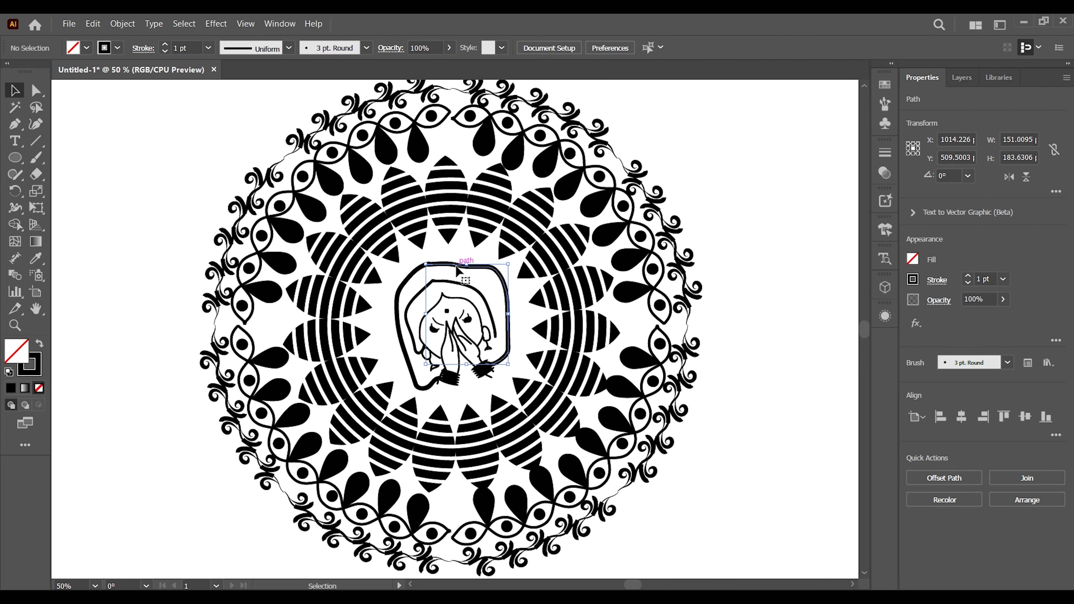
key("Delete")
key("ctrl+z")
key("Delete")
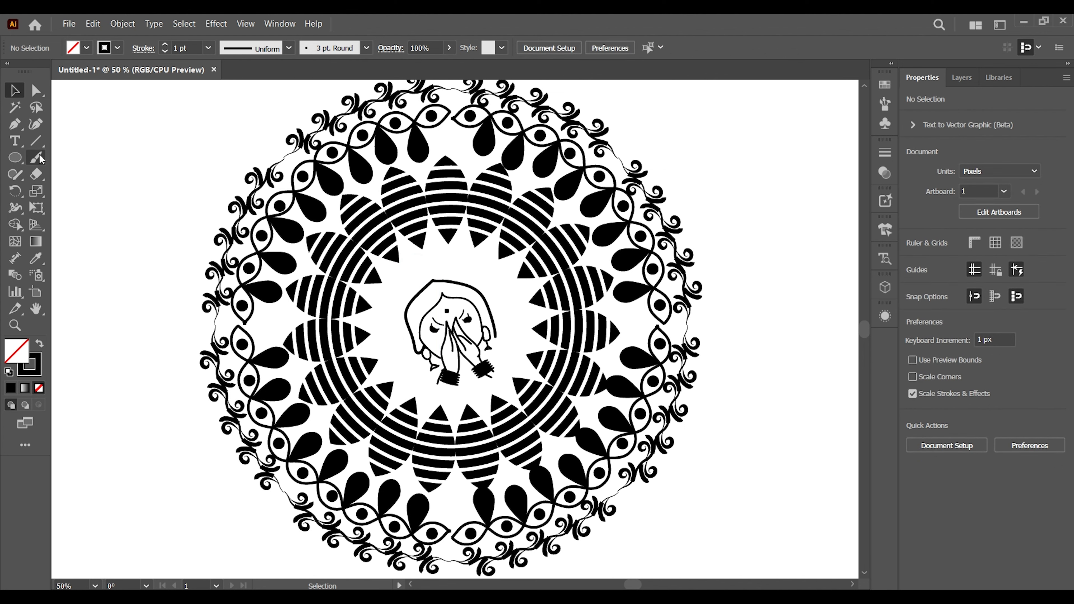
Repaint the headscarf outline as a rounder curve over the head, ending at both wrists.
left_click_drag(36, 158, 79, 160)
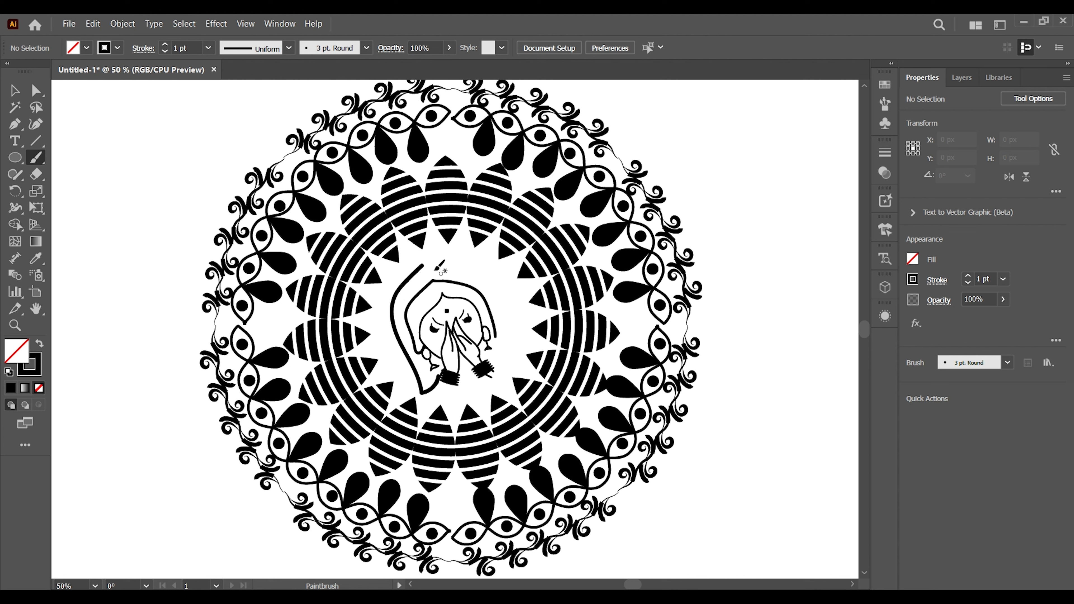
left_click_drag(421, 266, 462, 259)
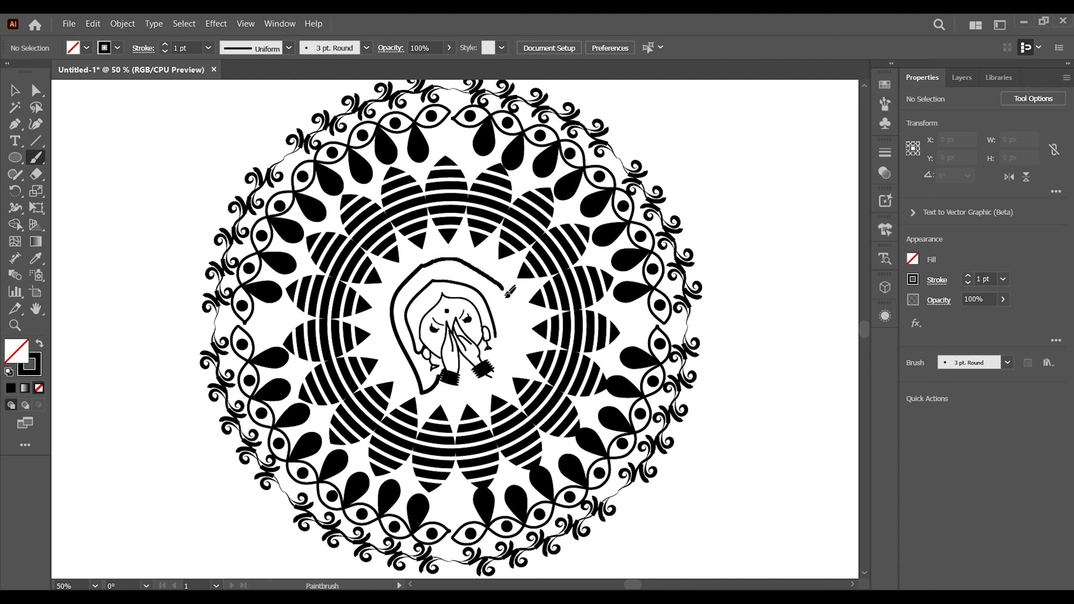
left_click_drag(487, 359, 483, 356)
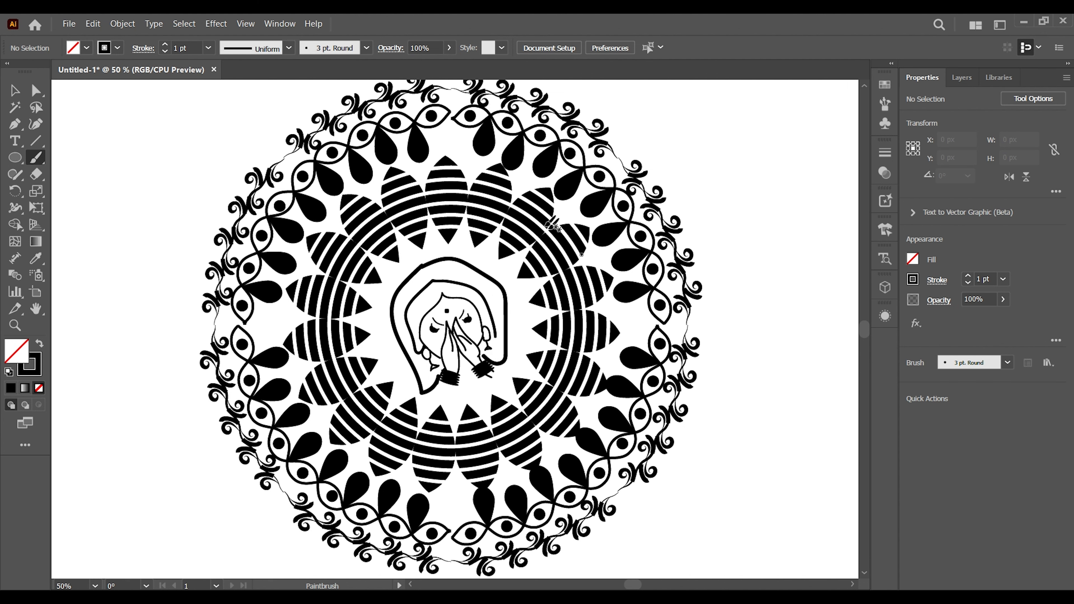
left_click(14, 90)
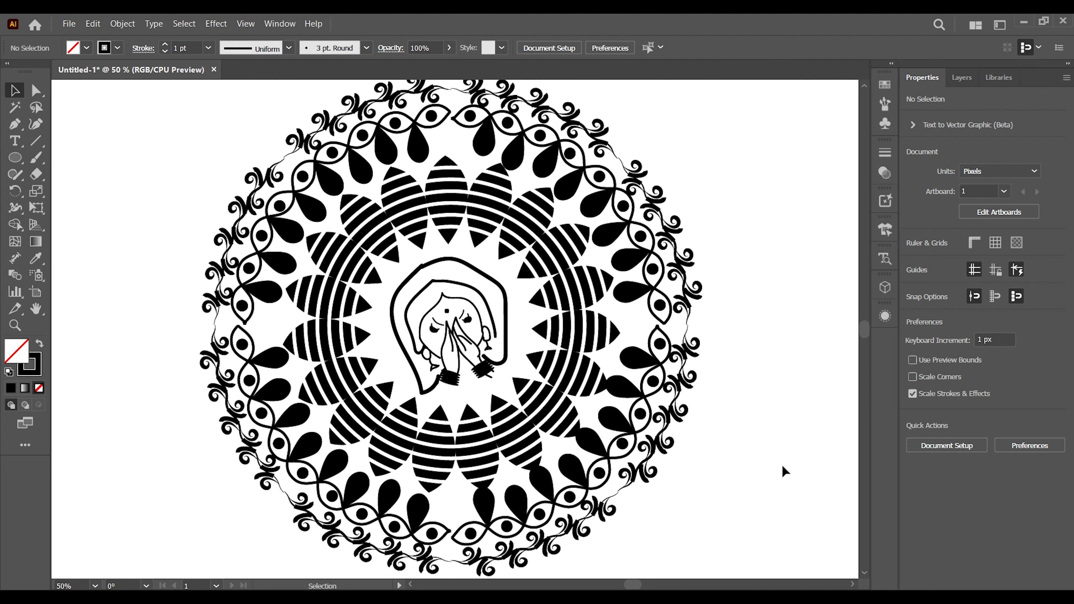
Paint the hair solid black with the 3 pt. Round brush along the left side of the face and across the crown.
key("z")
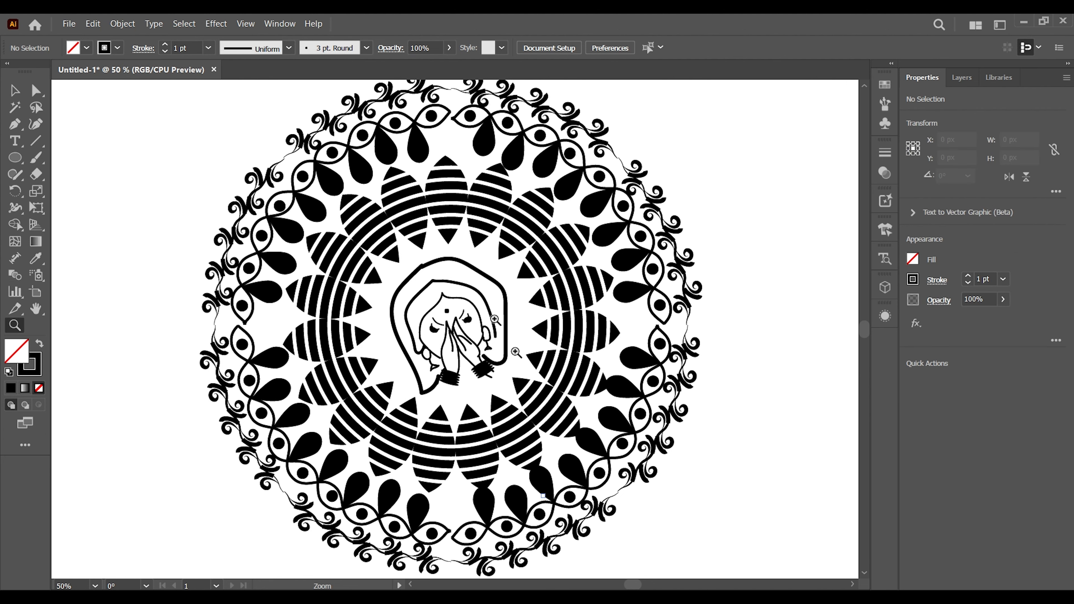
left_click(459, 296)
left_click(459, 296)
left_click(459, 296)
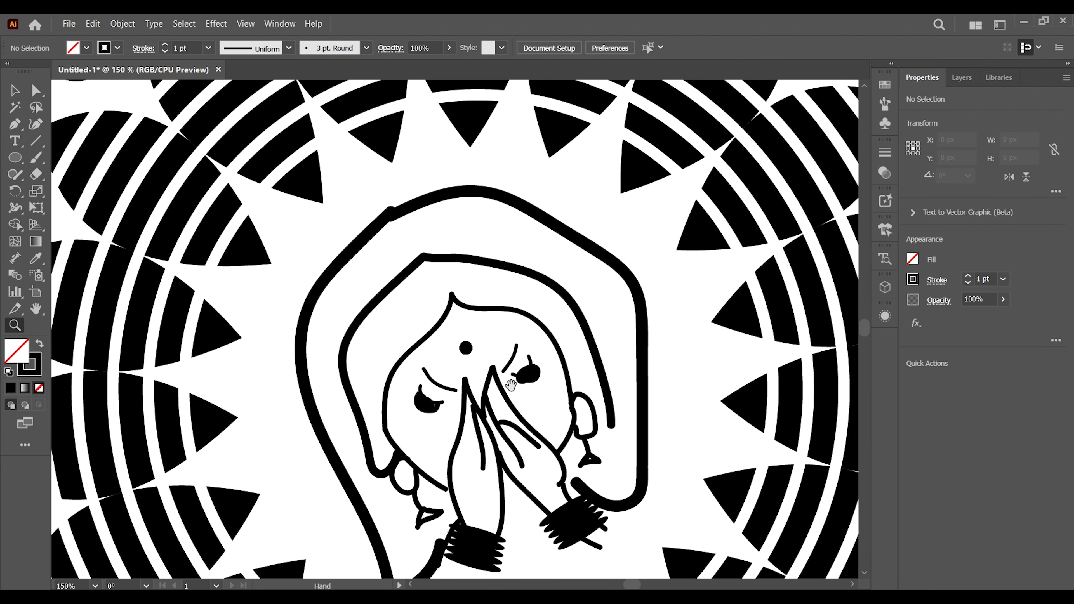
left_click_drag(512, 379, 503, 357)
left_click(15, 90)
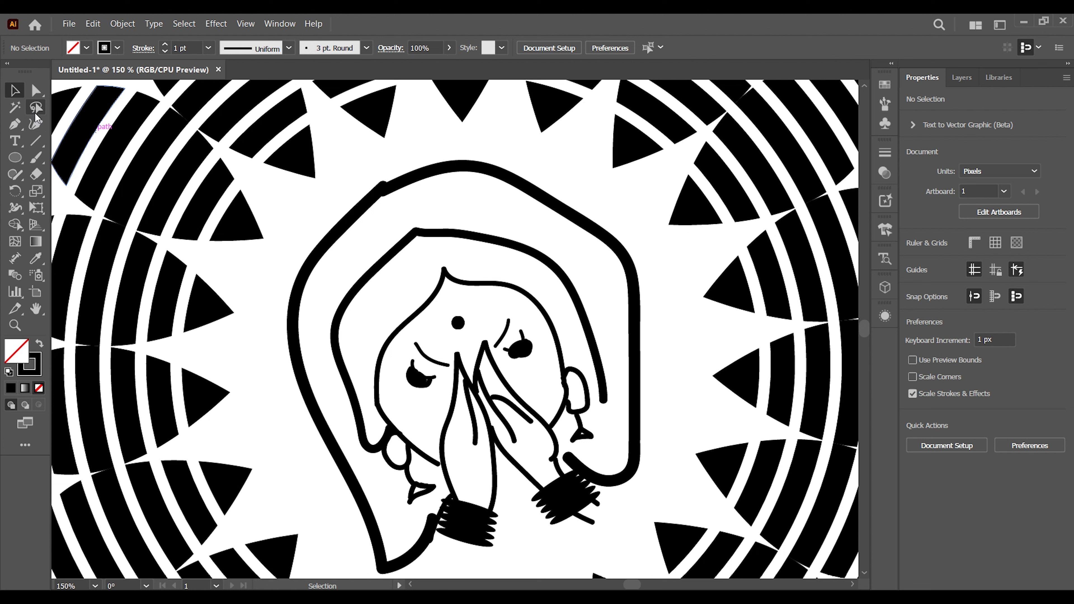
left_click(36, 157)
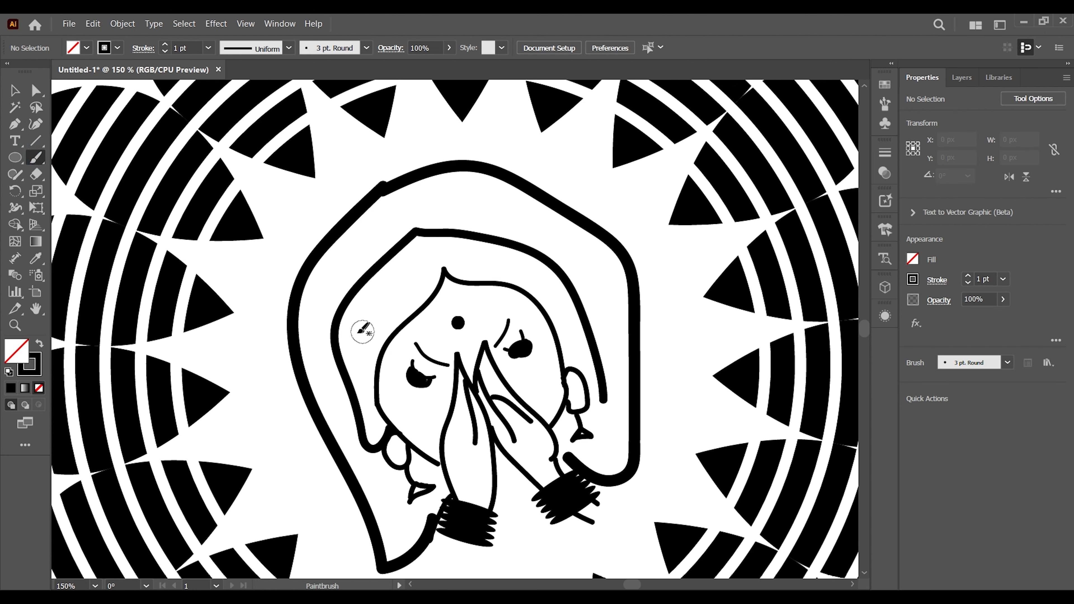
mouse_move(351, 345)
left_mouse_down()
mouse_move(418, 249)
mouse_move(391, 269)
left_mouse_up()
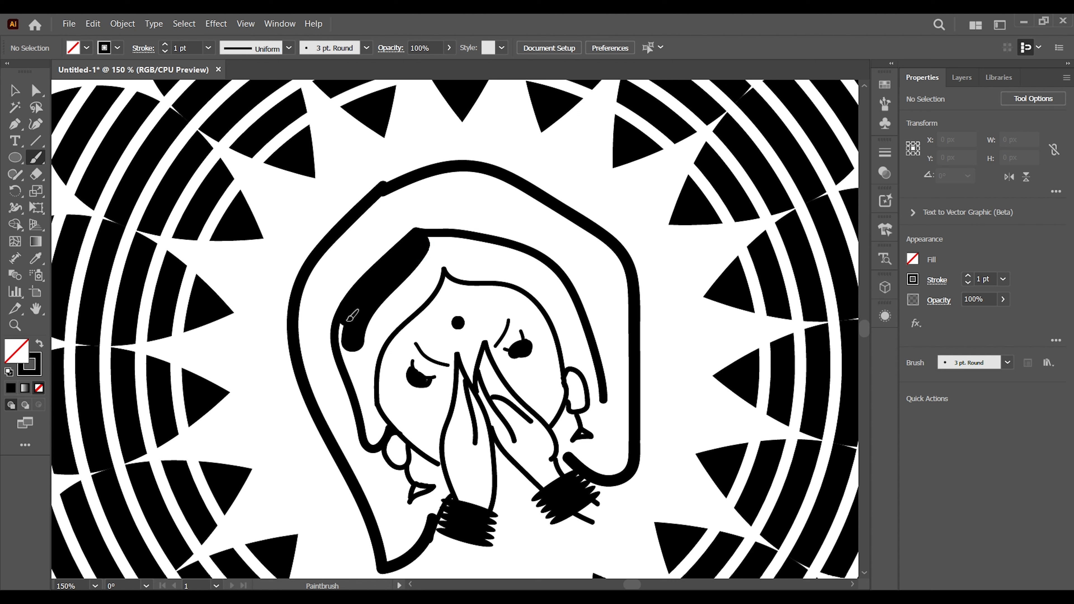
left_click_drag(349, 319, 367, 414)
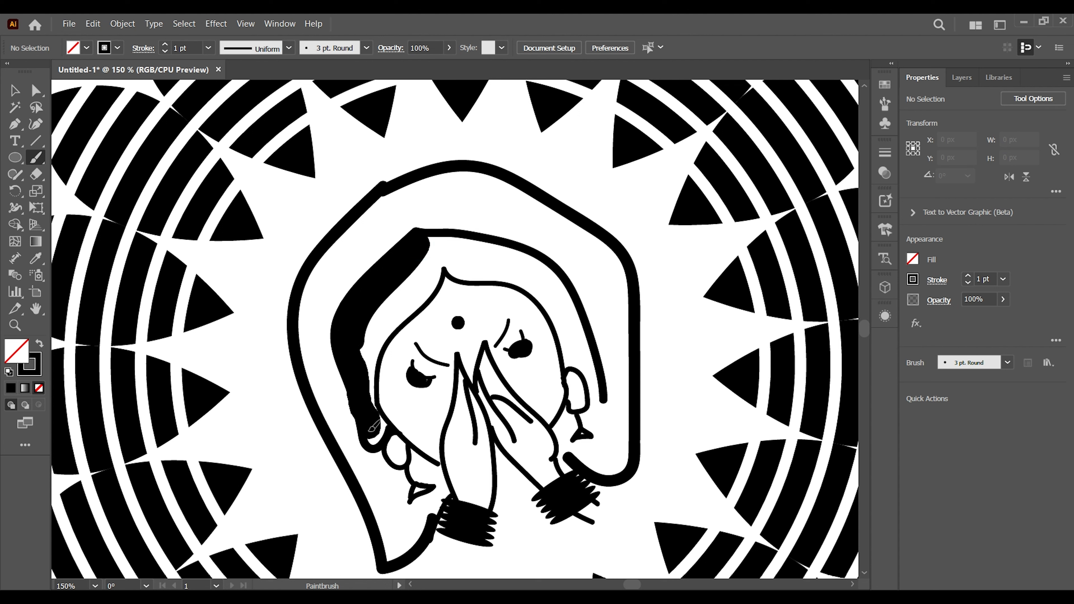
mouse_move(384, 283)
left_mouse_down()
mouse_move(413, 251)
mouse_move(444, 244)
mouse_move(528, 264)
left_mouse_up()
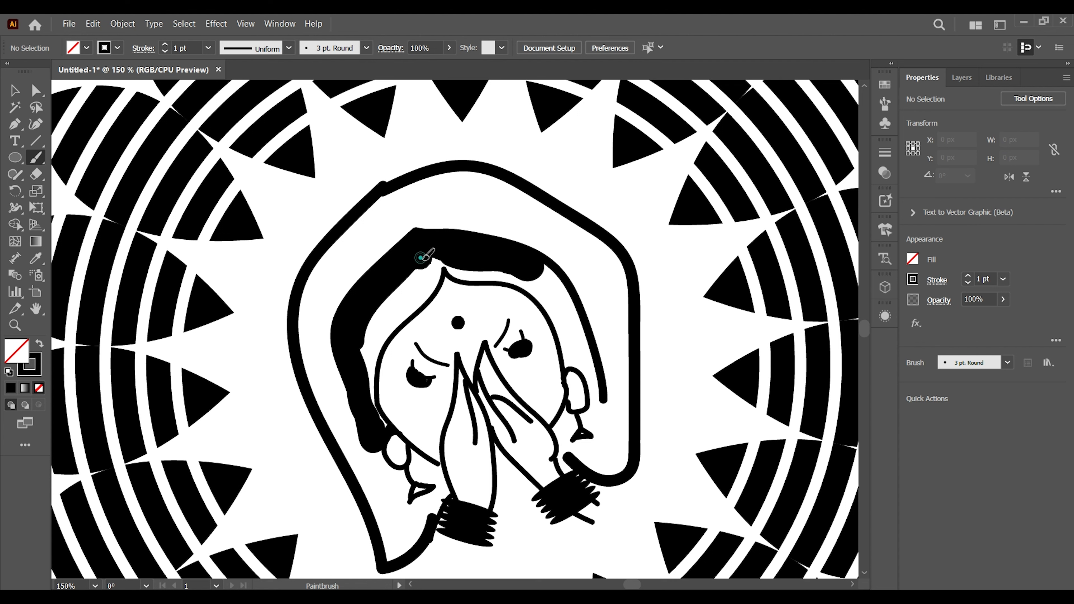
mouse_move(426, 254)
left_mouse_down()
mouse_move(425, 276)
mouse_move(435, 260)
mouse_move(420, 292)
mouse_move(399, 313)
mouse_move(419, 279)
mouse_move(409, 279)
mouse_move(369, 353)
left_mouse_up()
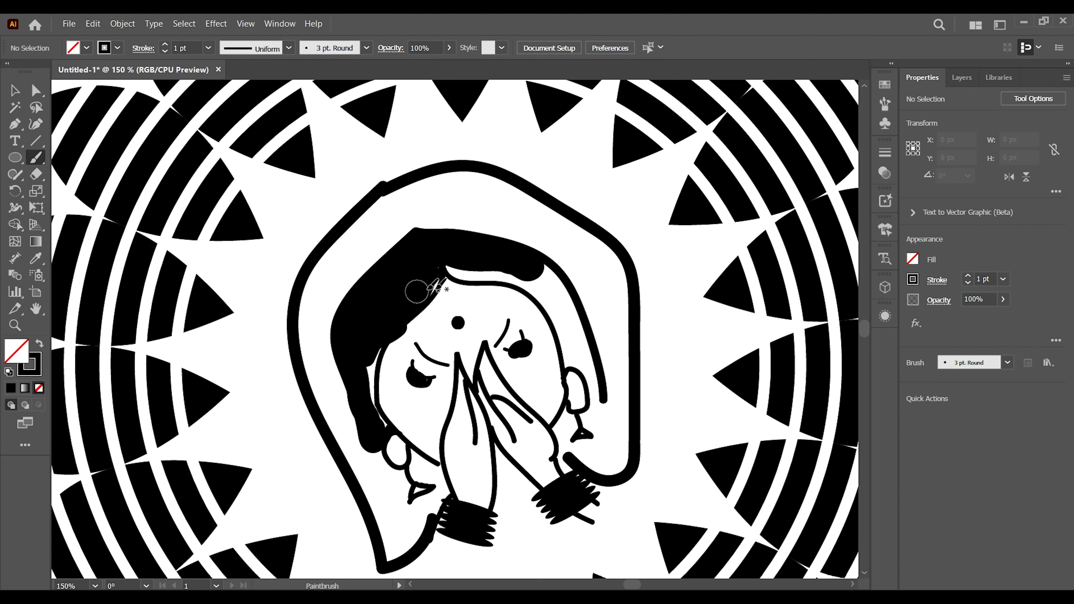
left_click_drag(454, 264, 423, 303)
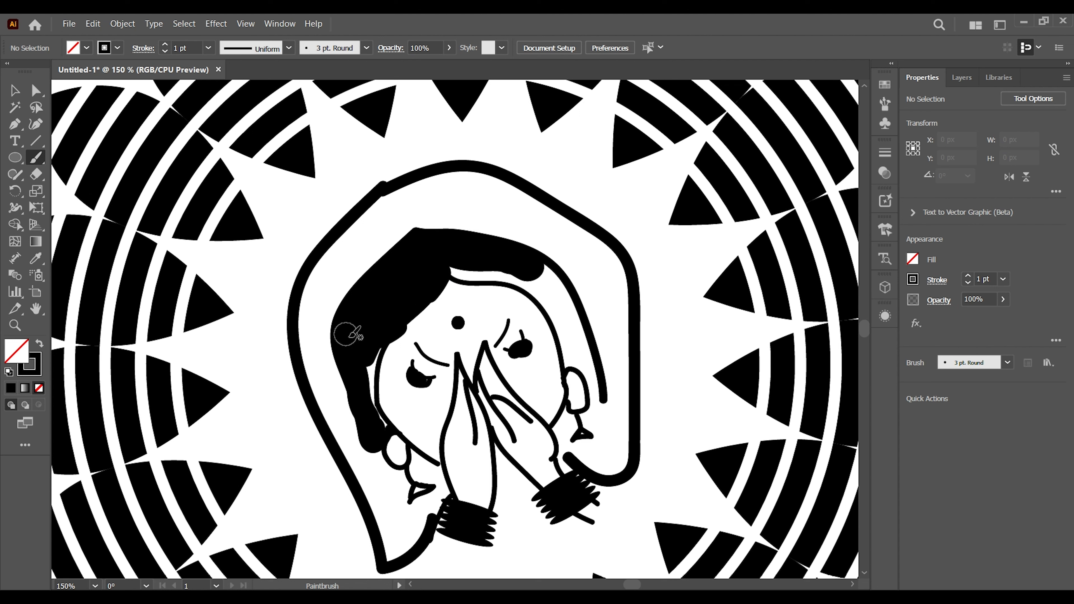
left_click_drag(373, 352, 365, 389)
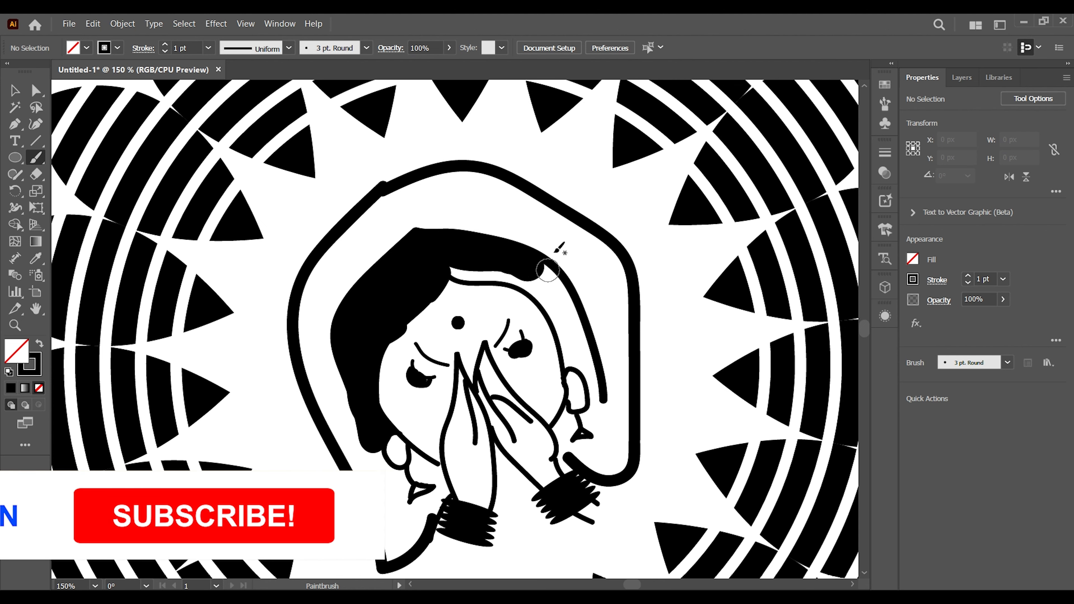
Fill the remaining hair on the right side of the face with black brush strokes, from the crown down to the earring.
mouse_move(497, 274)
left_mouse_down()
mouse_move(529, 282)
mouse_move(552, 307)
mouse_move(576, 359)
left_mouse_up()
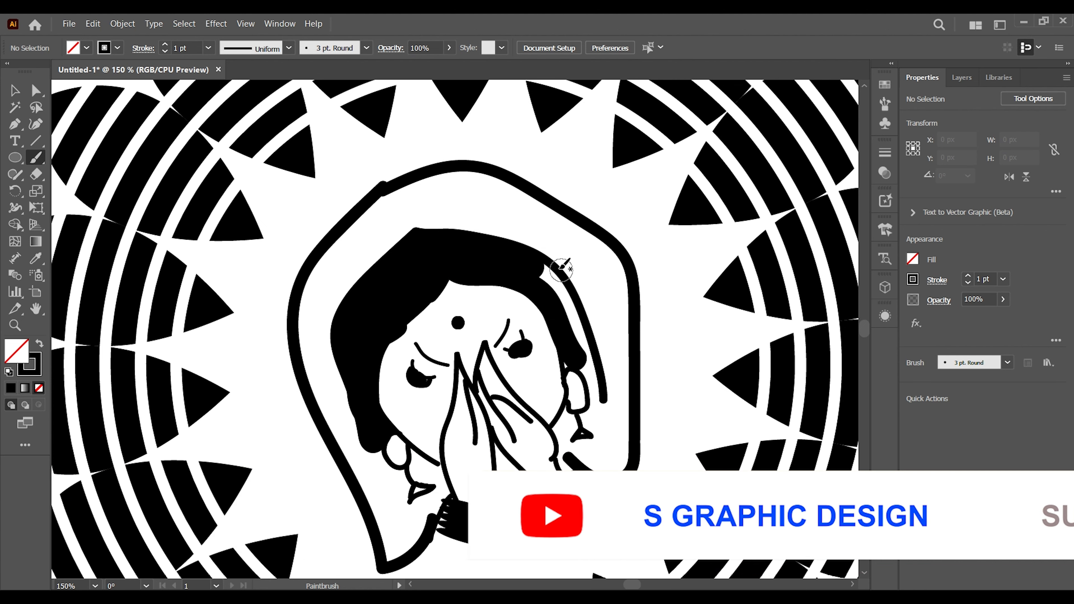
left_click_drag(525, 259, 574, 326)
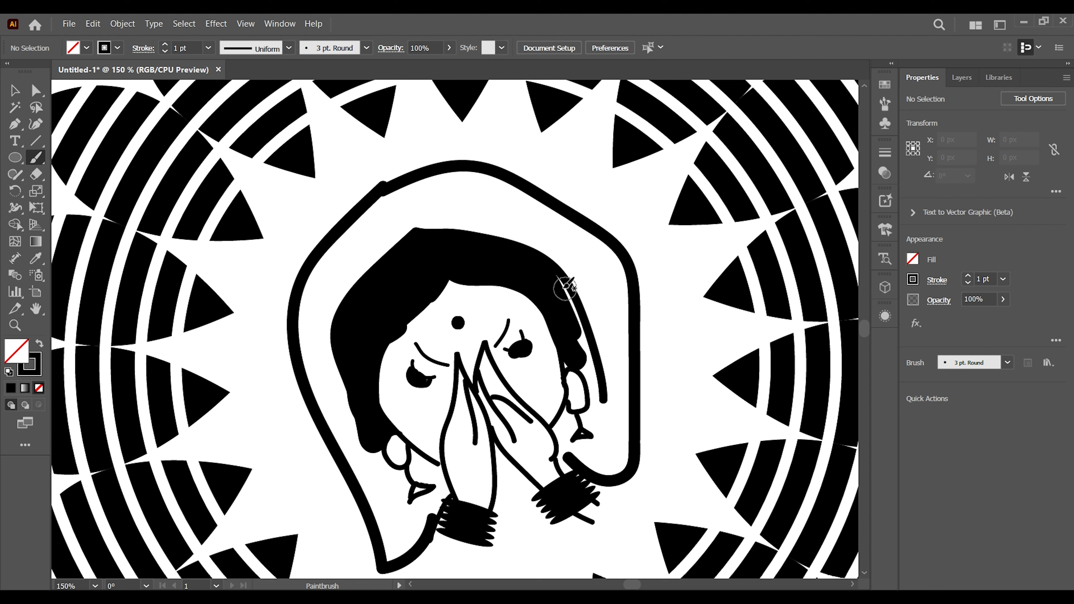
left_click_drag(556, 283, 580, 337)
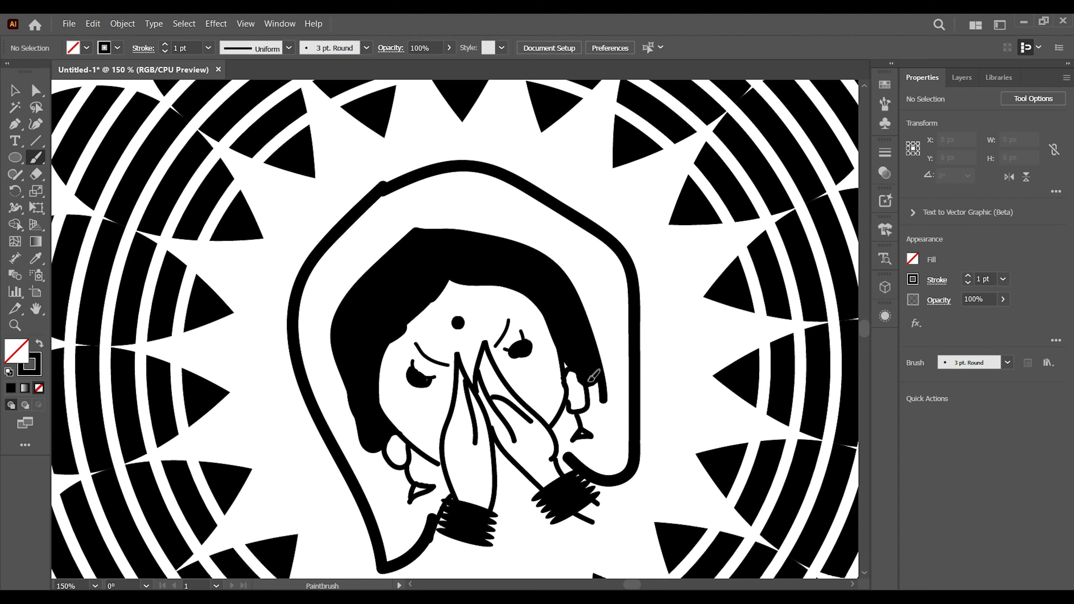
left_click_drag(599, 388, 575, 355)
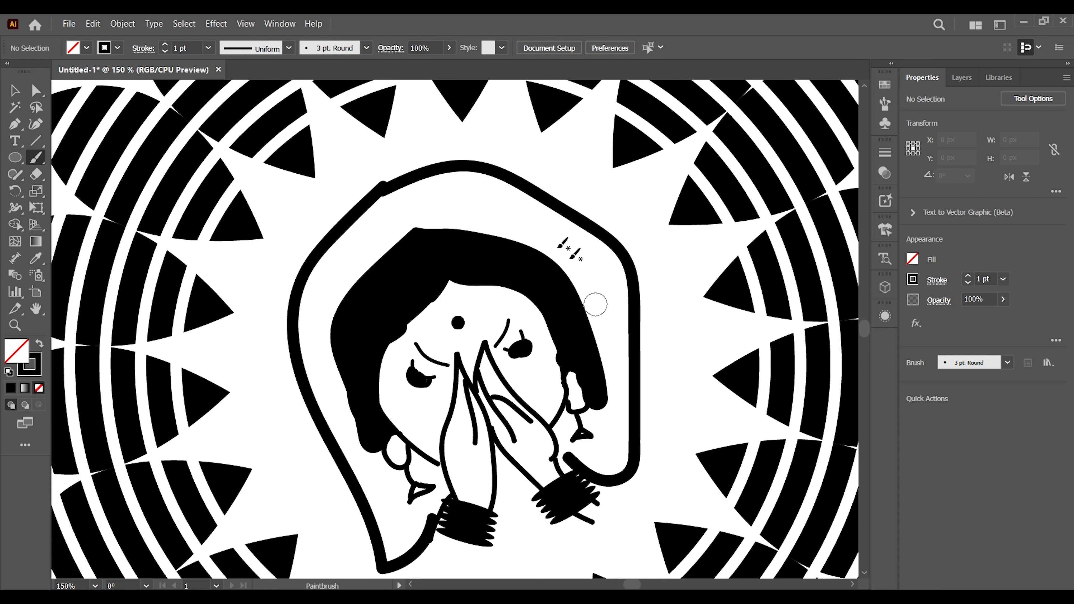
key("ctrl+minus")
key("ctrl+minus")
key("ctrl+minus")
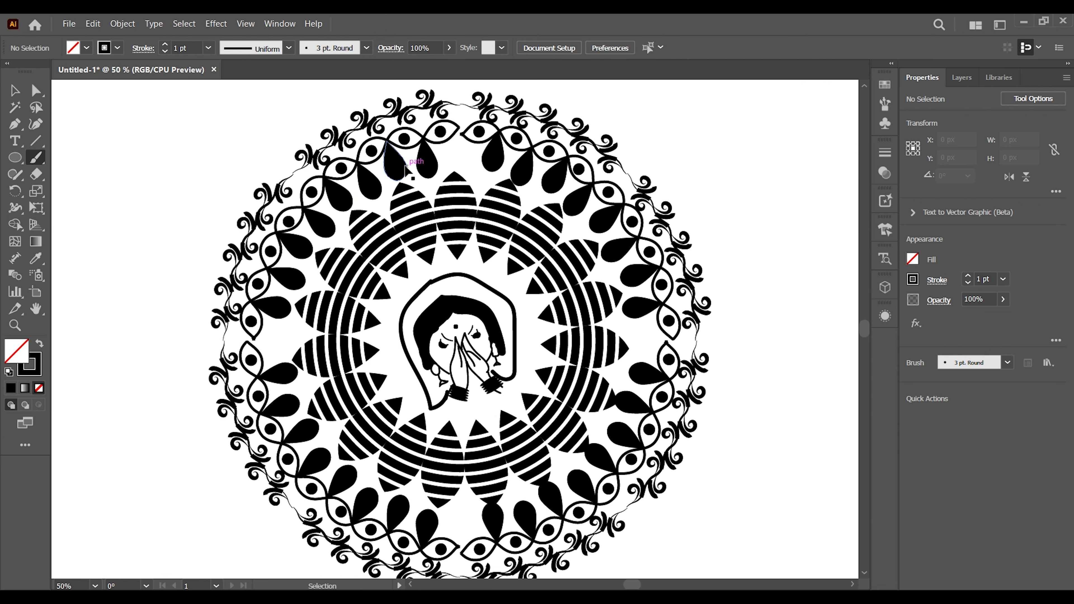
key("ctrl+minus")
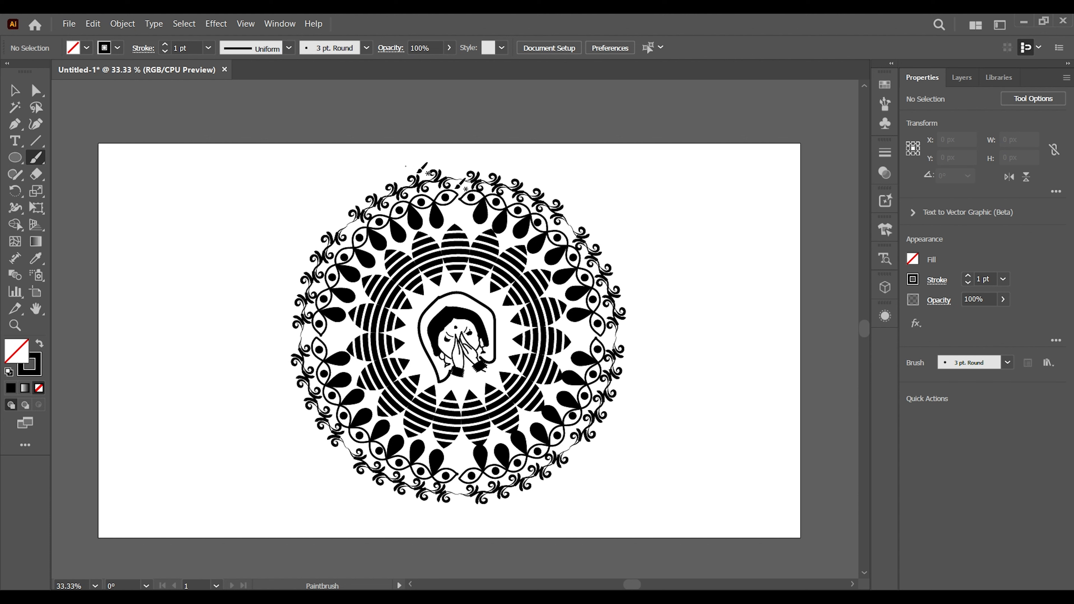